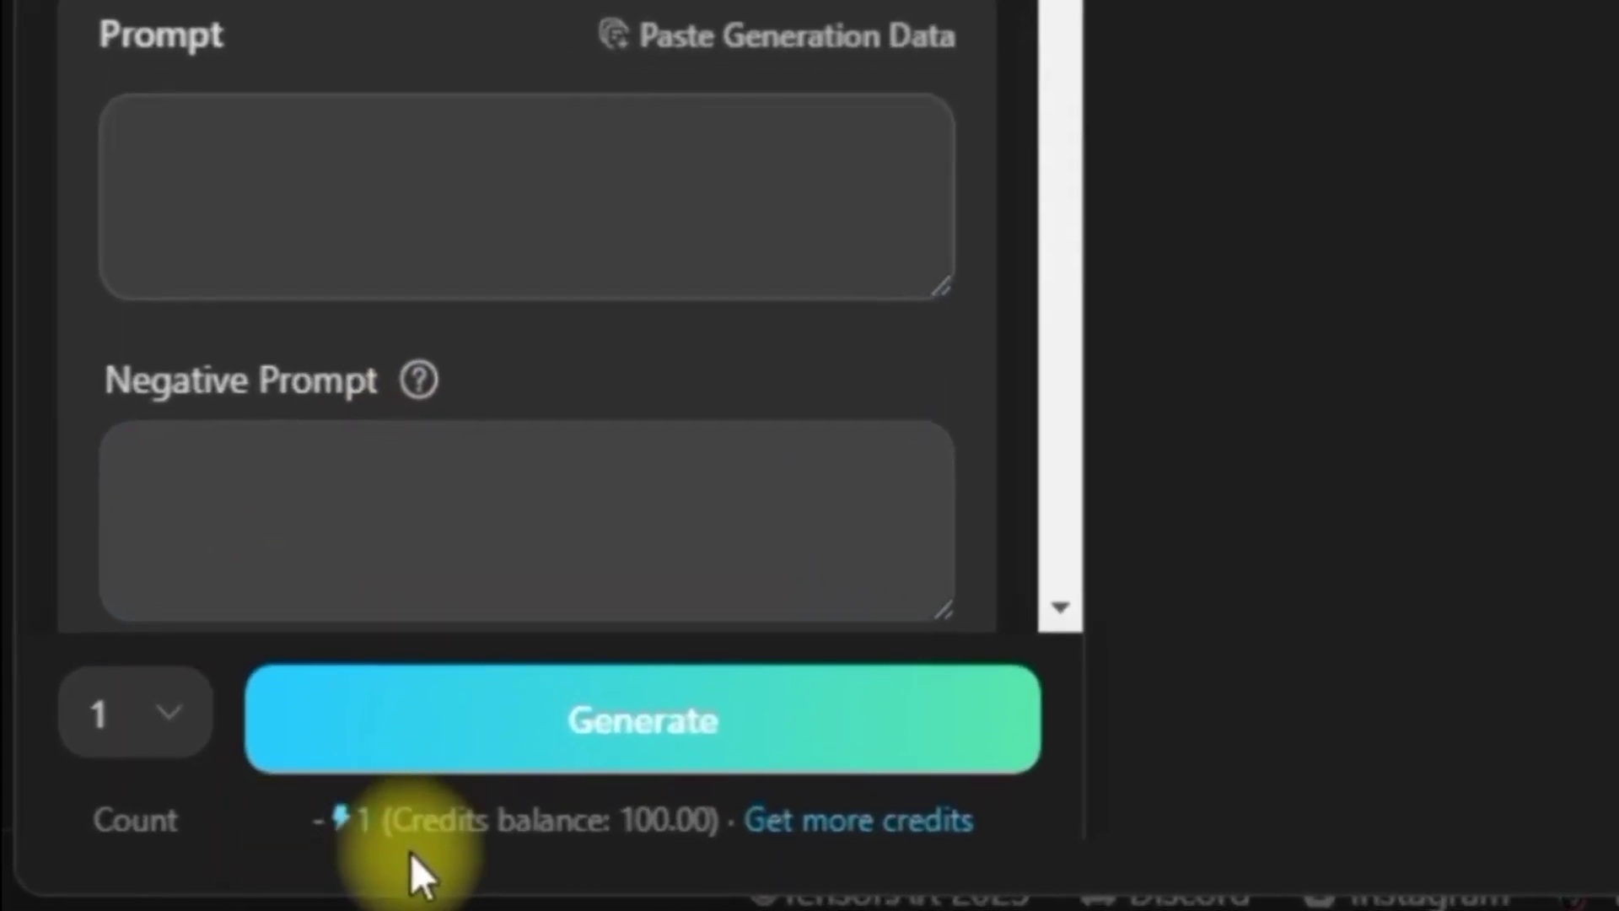
# Step: Choose the EpiCRealism pure Evo version as the basic model from the full list of models
pyautogui.moveTo(314, 857); pyautogui.dragTo(737, 856)
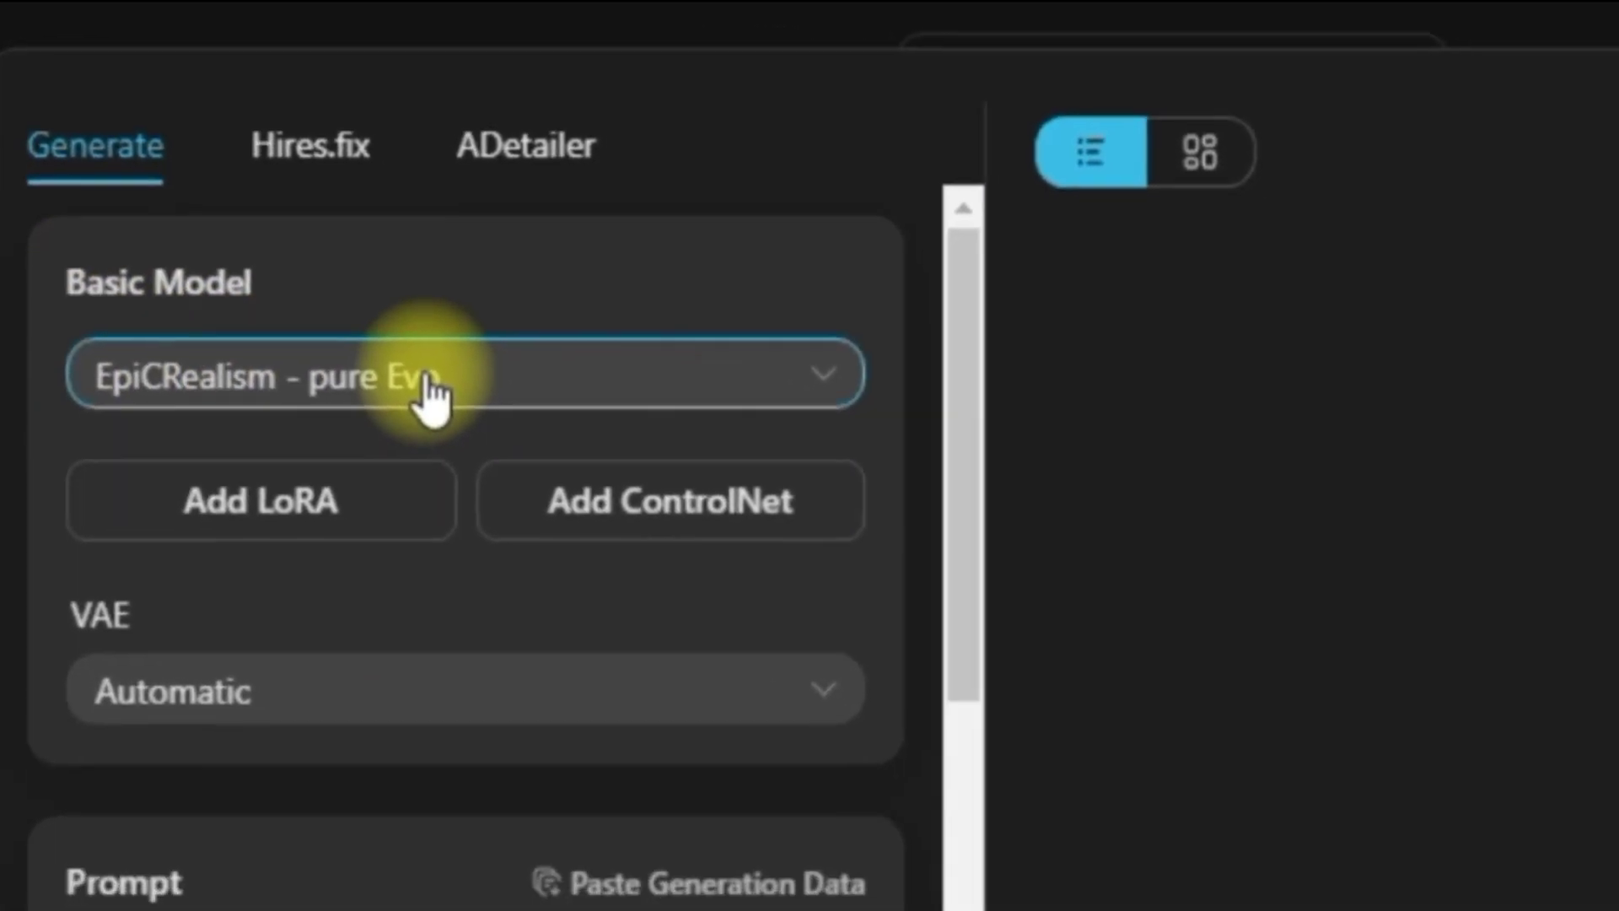
pyautogui.click(453, 401)
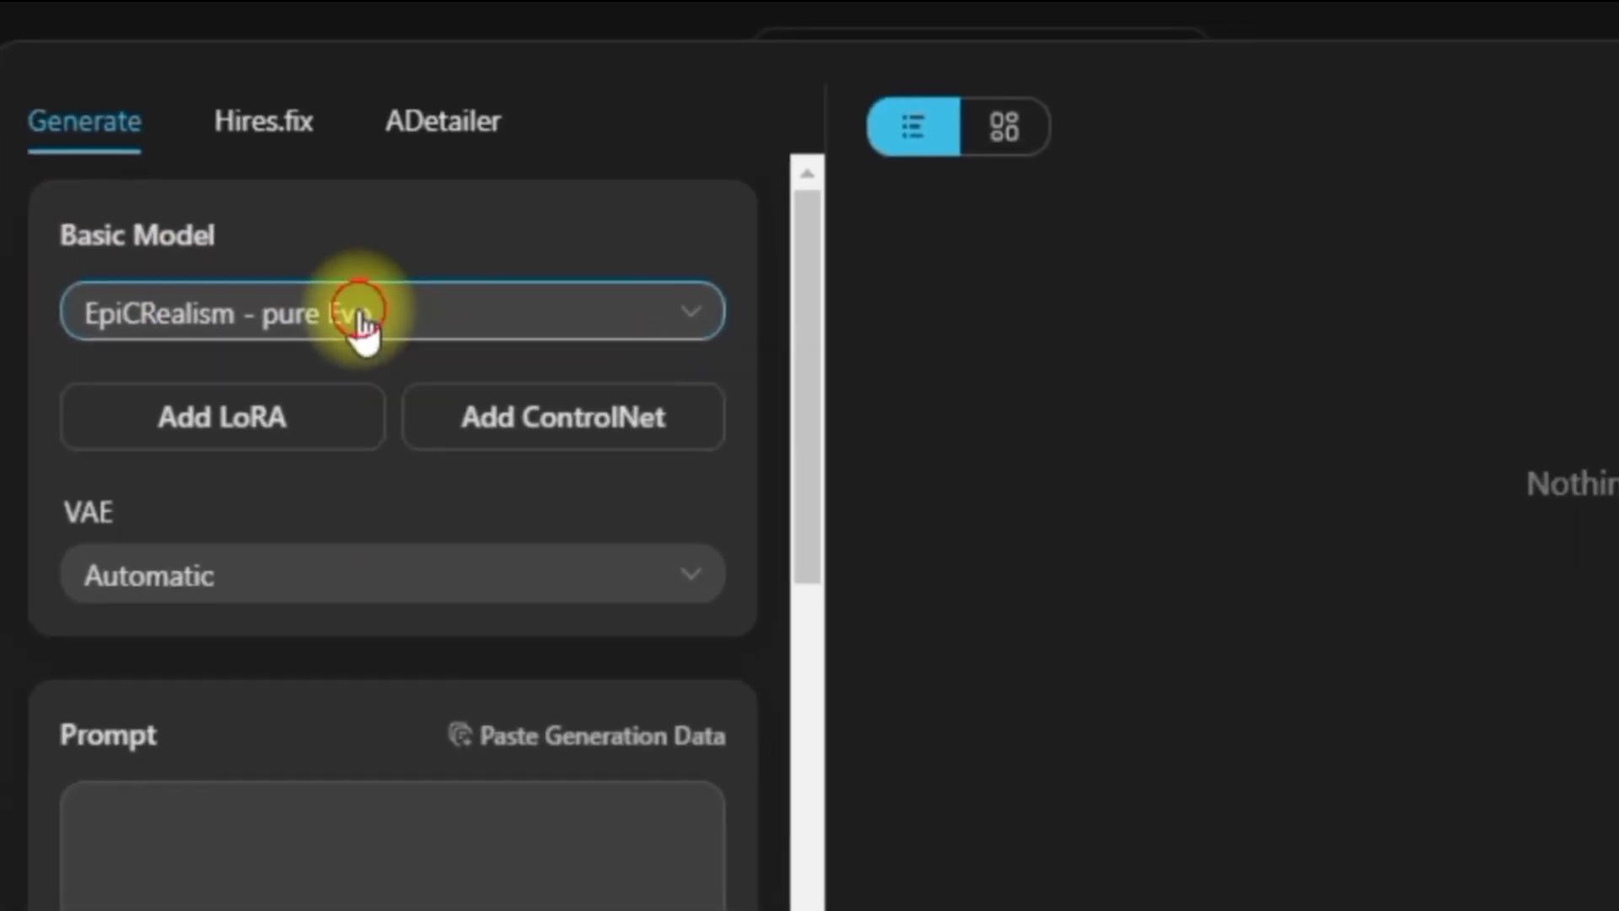
pyautogui.click(278, 225)
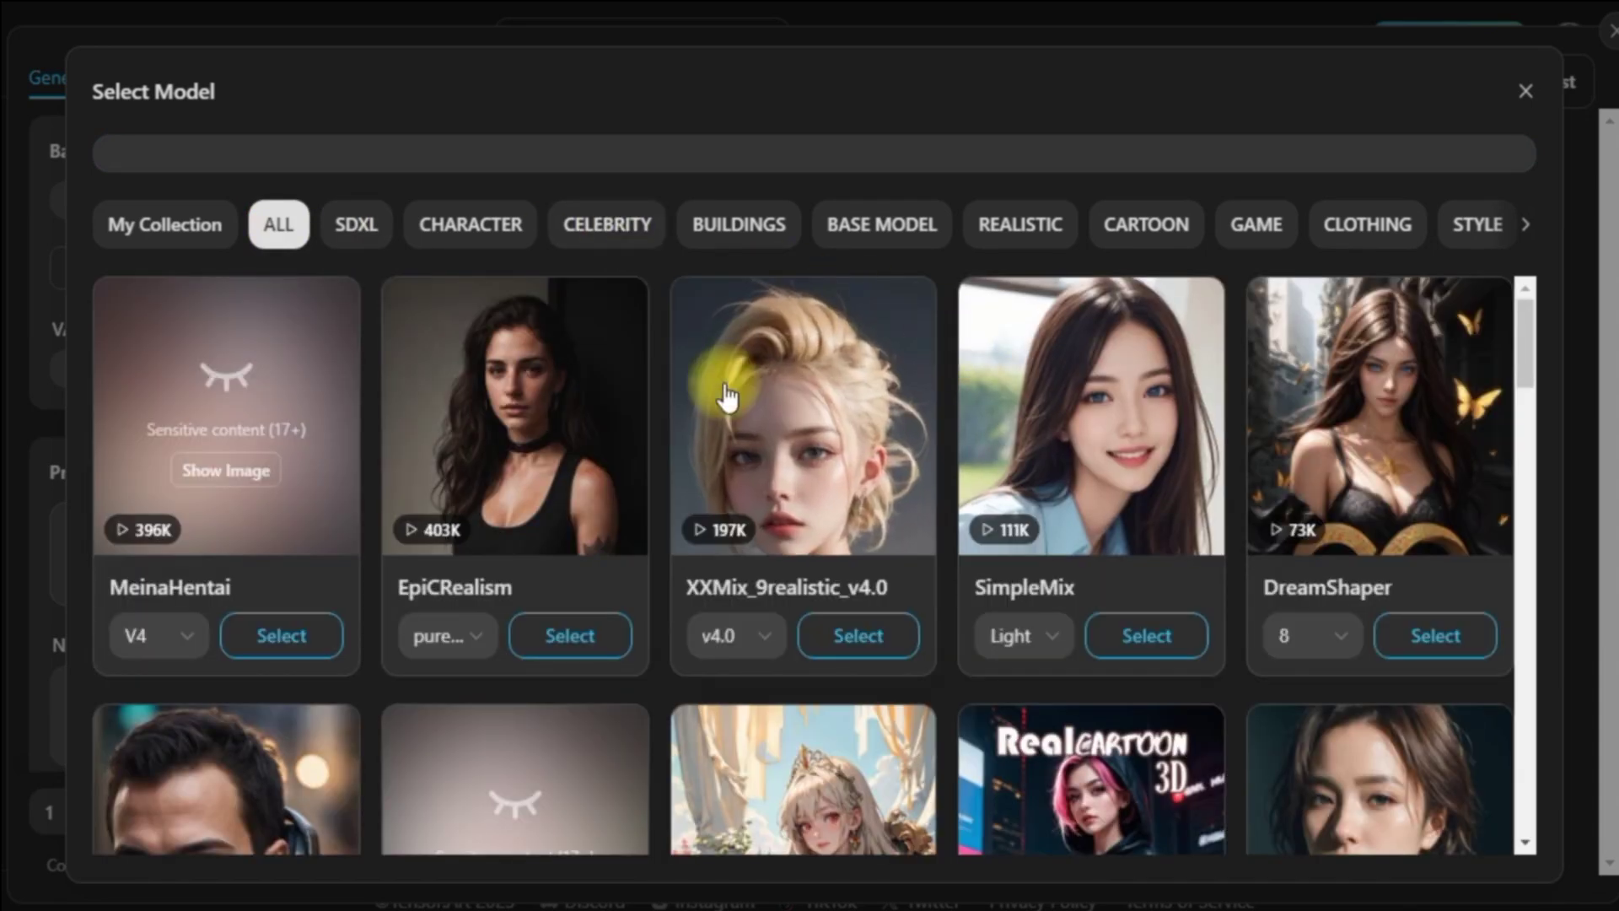
pyautogui.scroll(-5, 772, 430)
pyautogui.scroll(3, 920, 488)
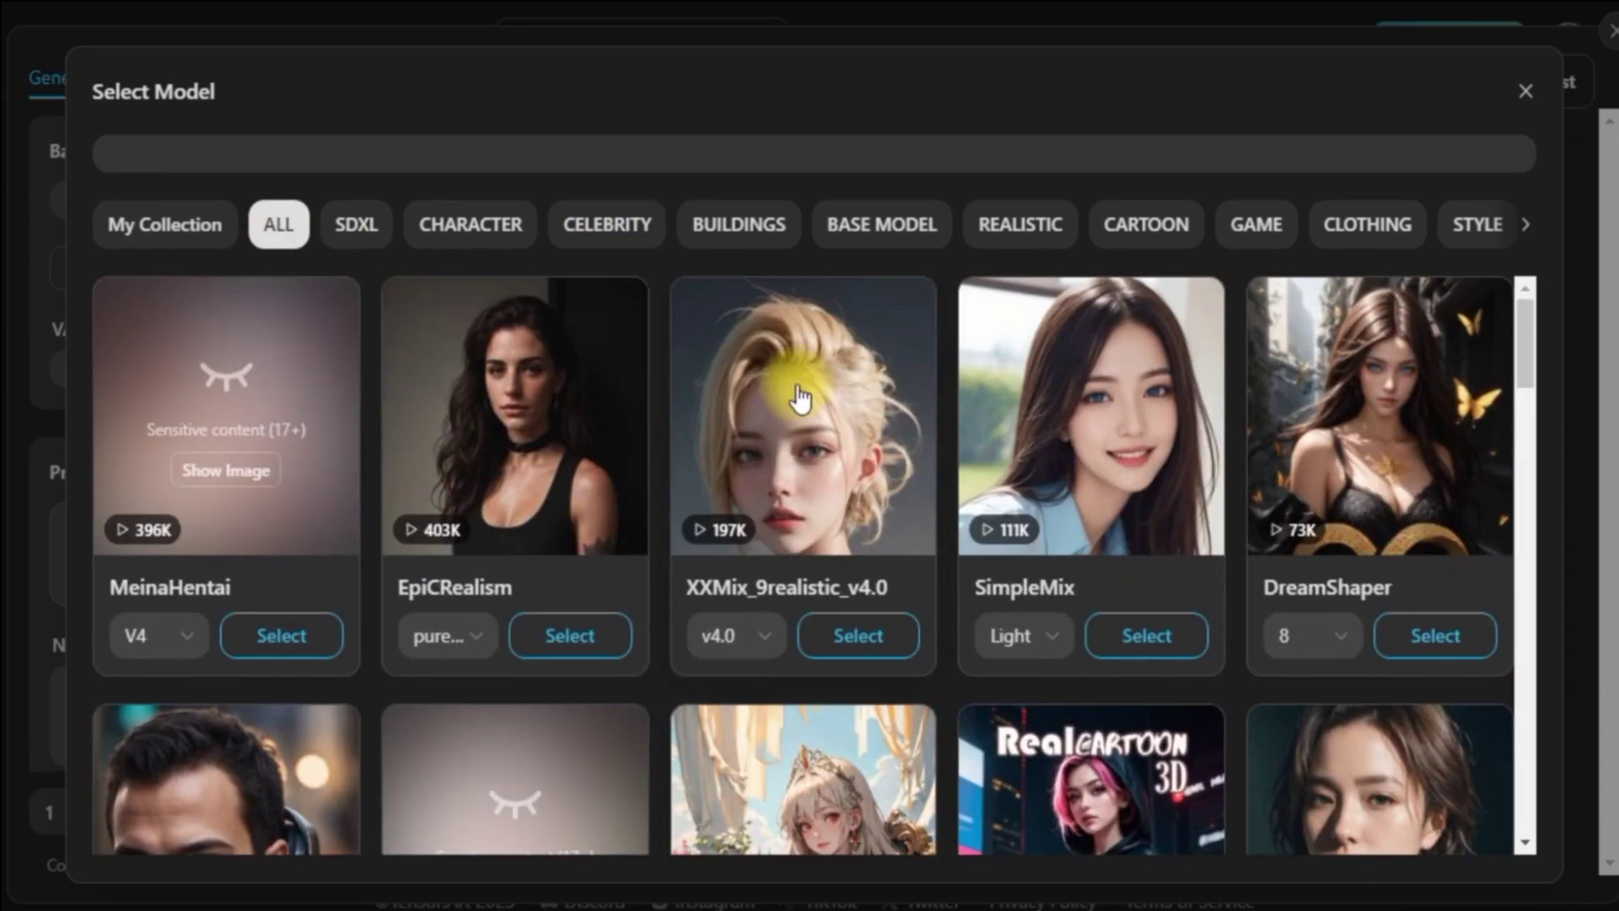
pyautogui.click(564, 628)
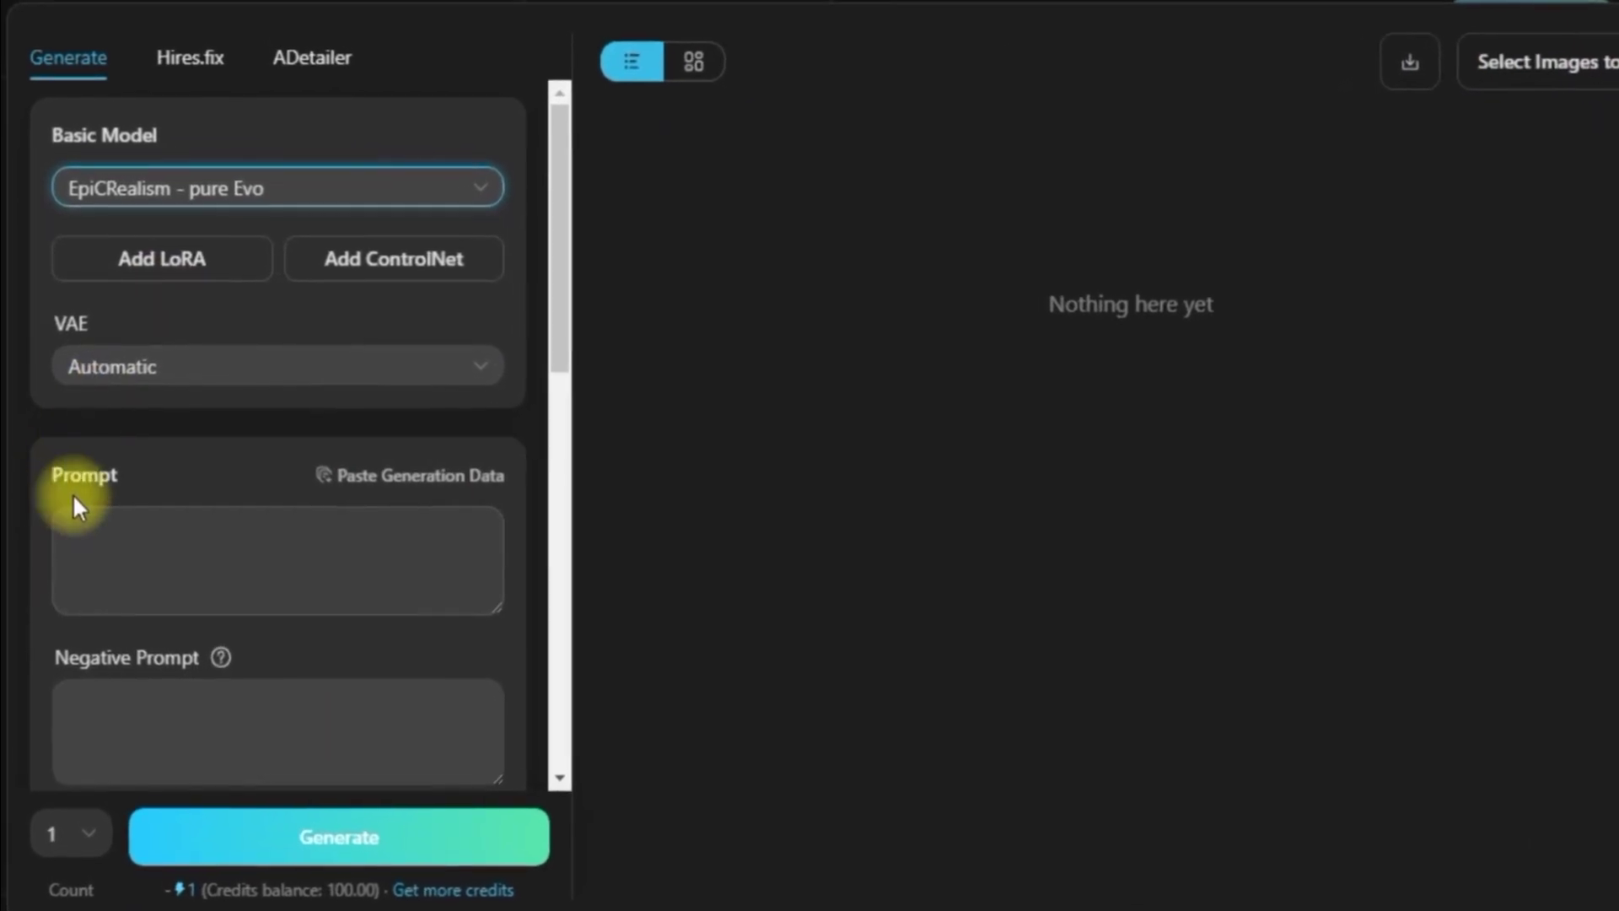
# Step: Try the Landscape and Square aspect ratios for the image and return to Portrait 512x768
pyautogui.click(186, 575)
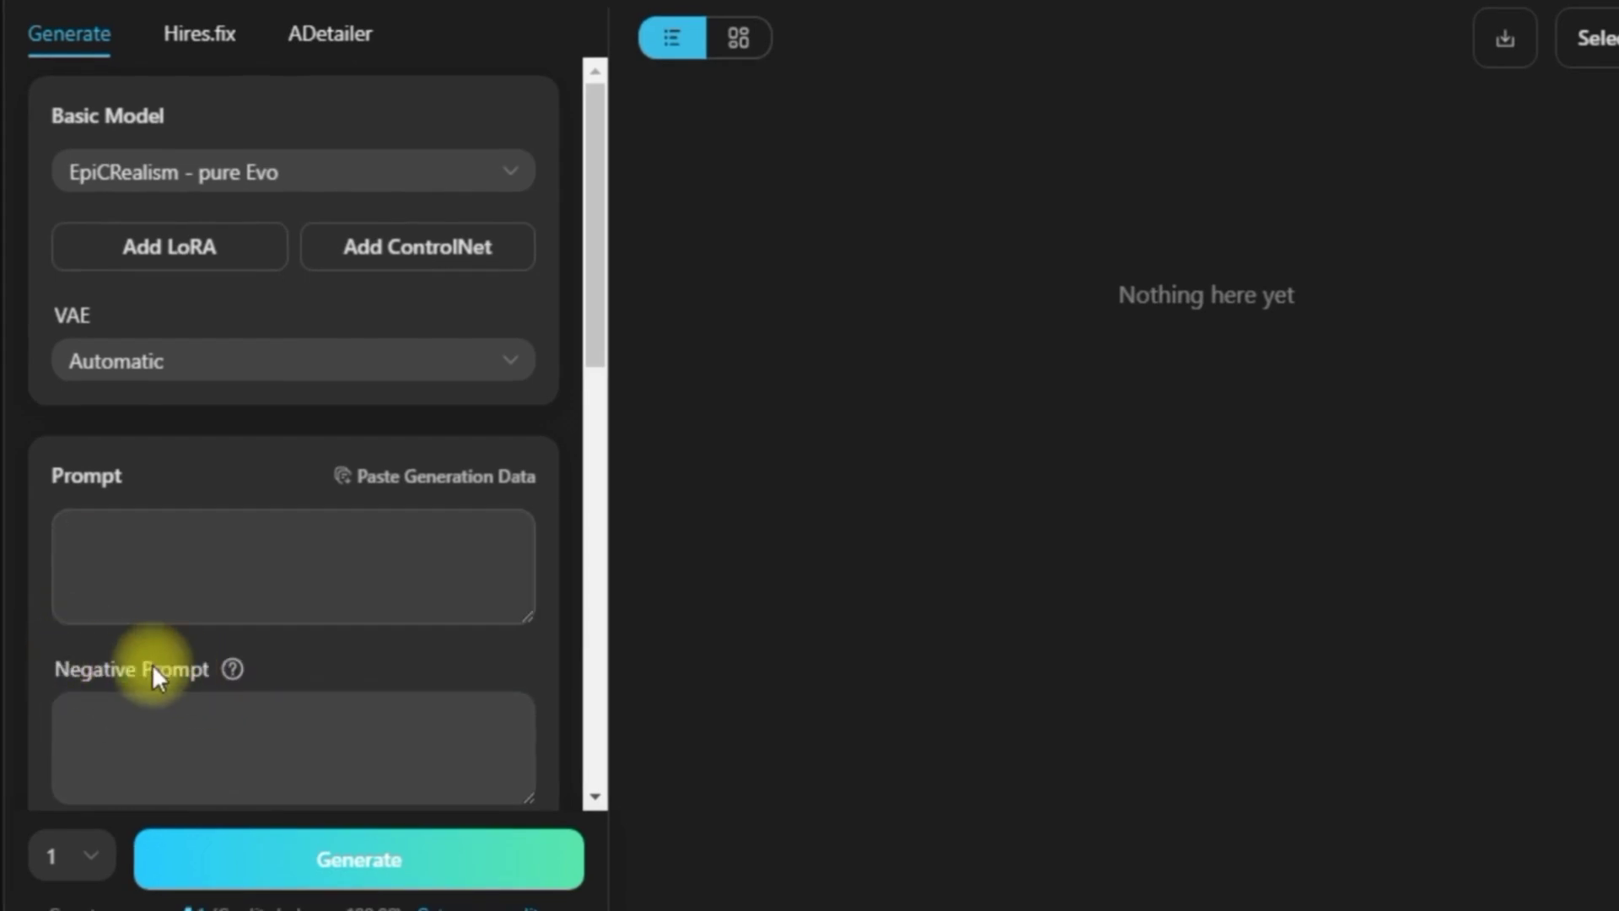
pyautogui.click(90, 704)
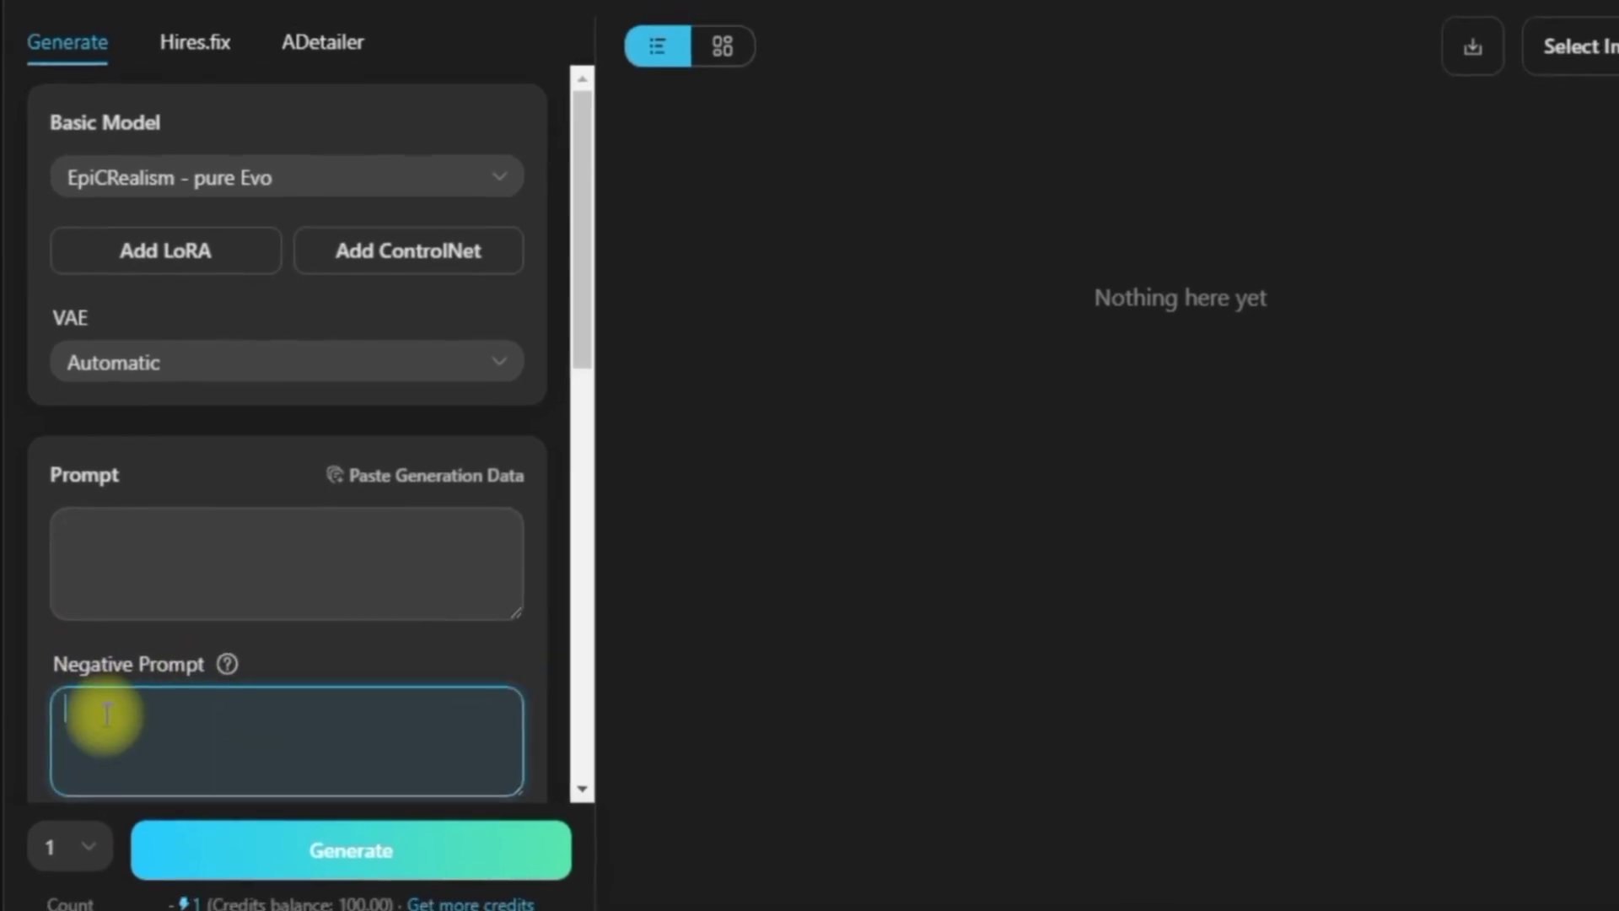
pyautogui.scroll(-8, 188, 705)
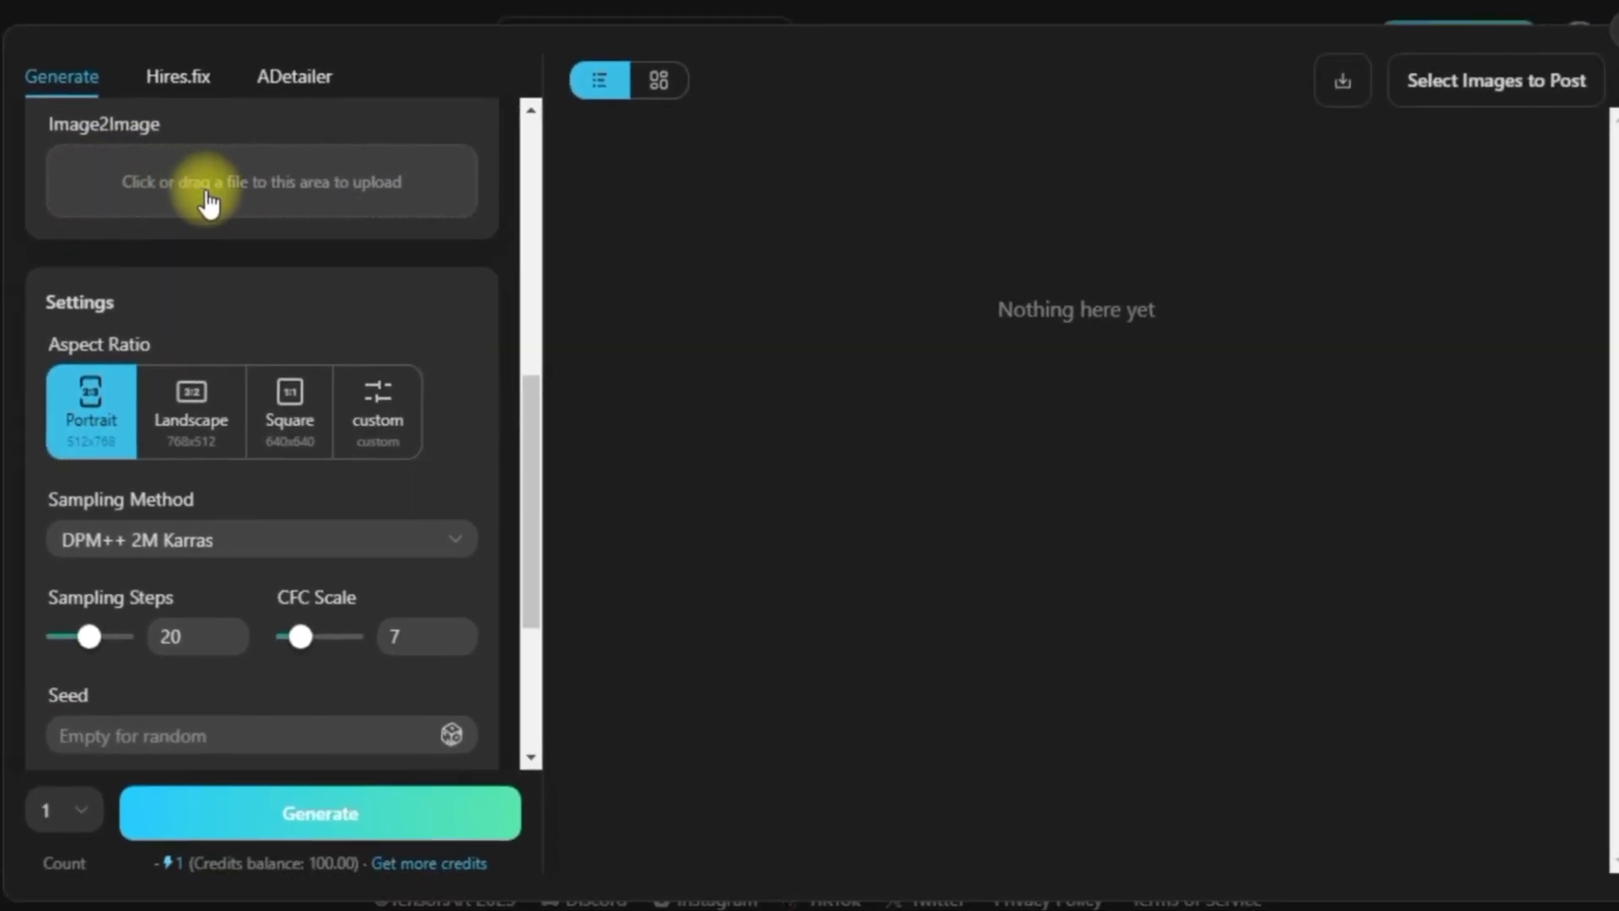
pyautogui.scroll(-2, 206, 202)
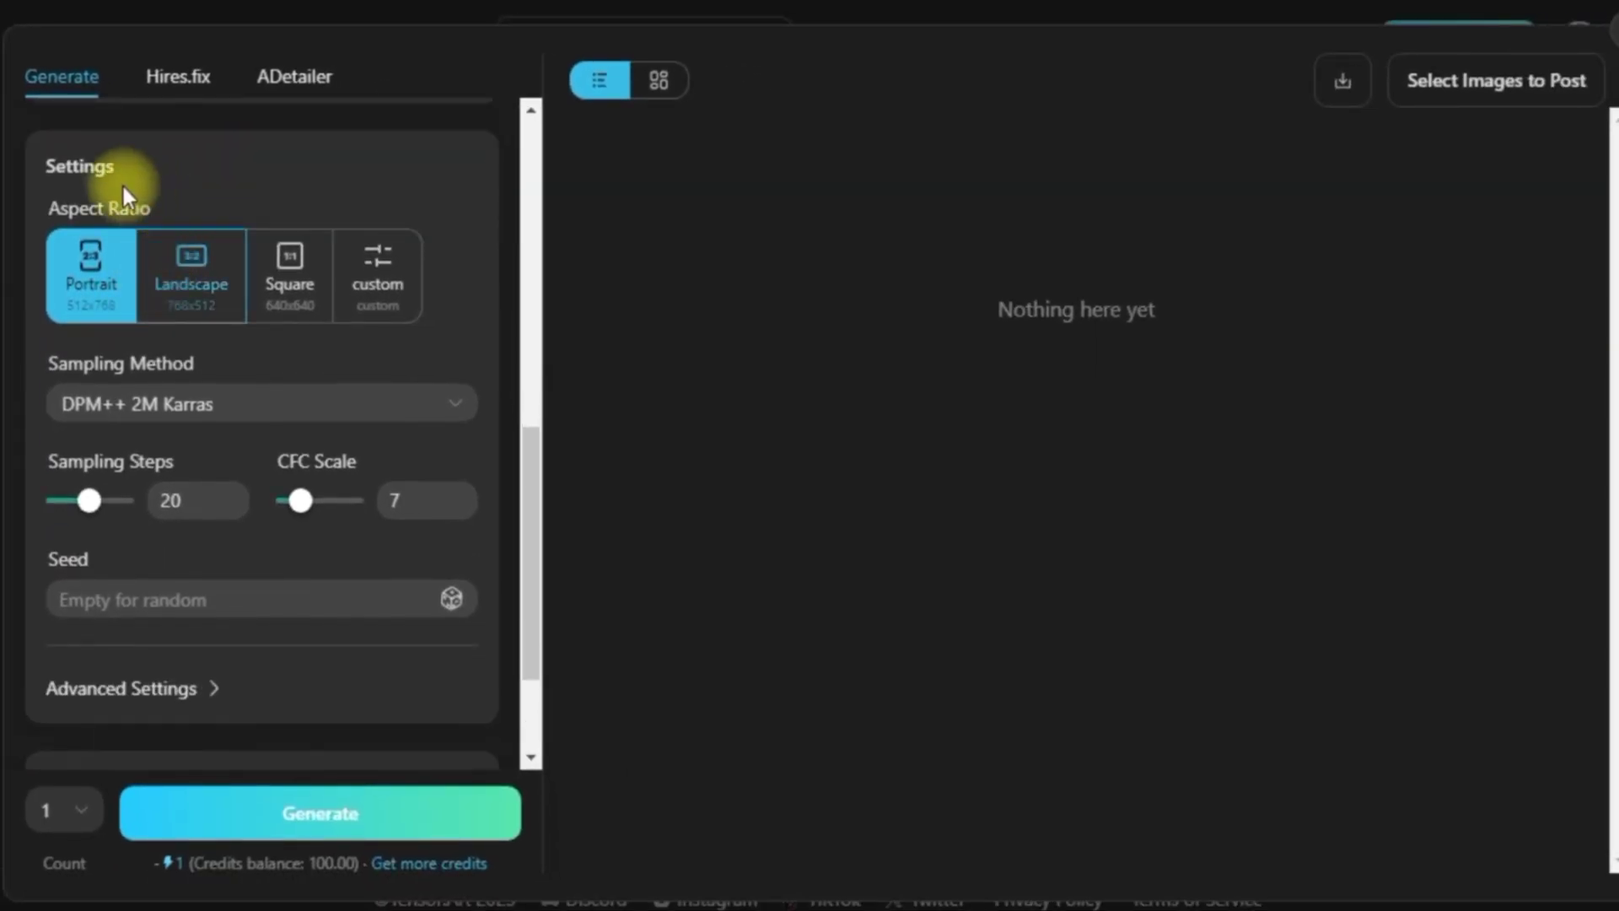
pyautogui.click(184, 276)
pyautogui.click(295, 283)
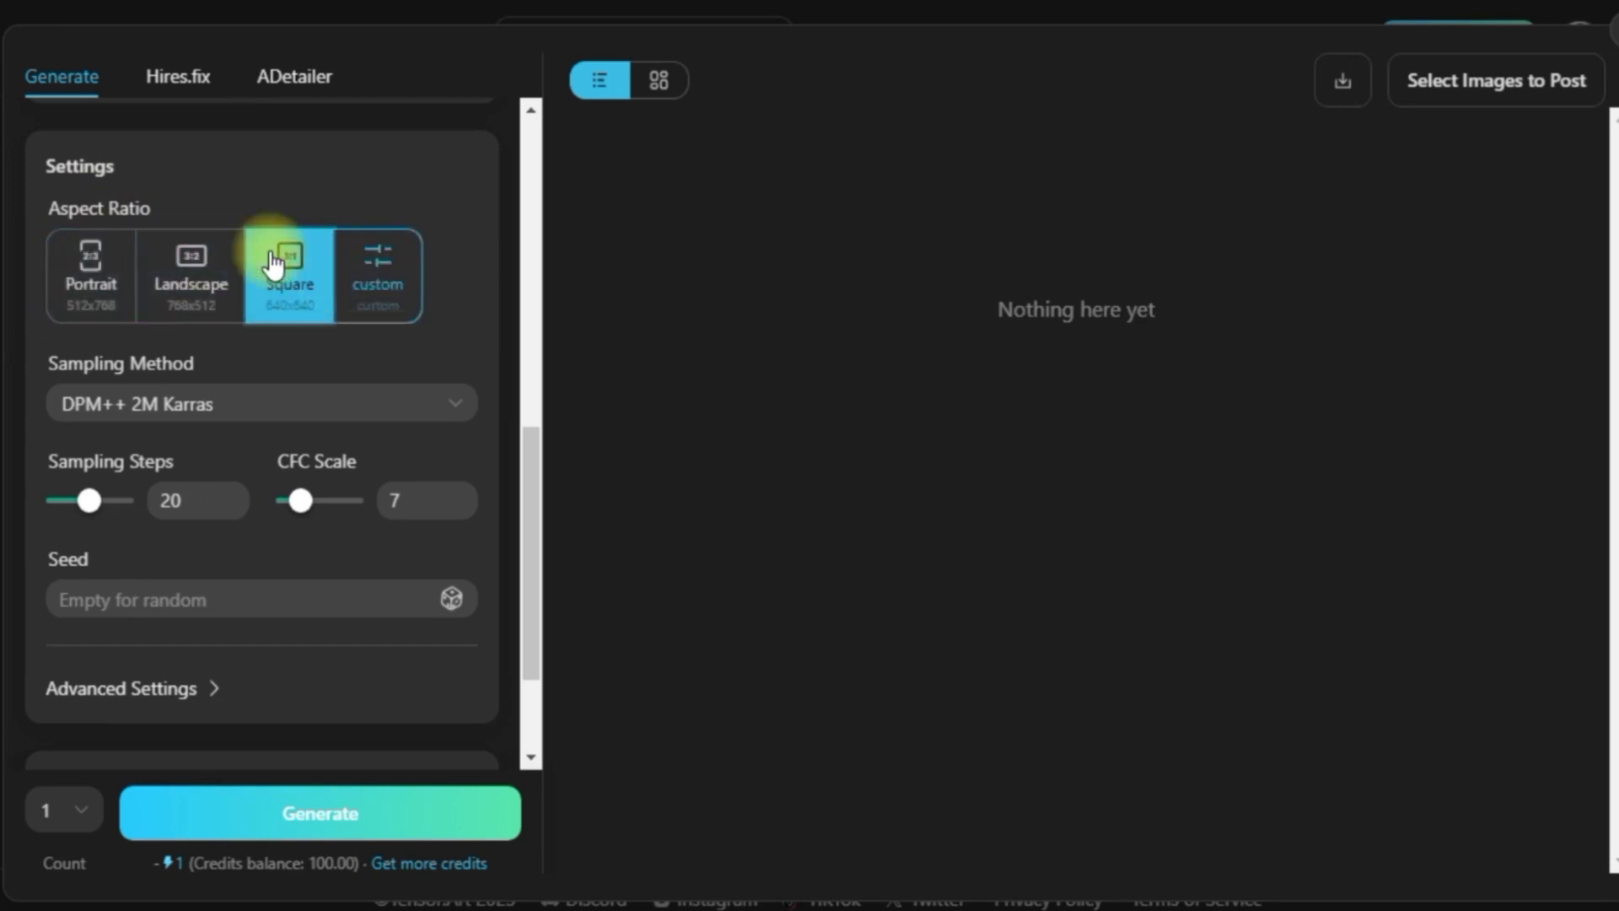
pyautogui.click(110, 284)
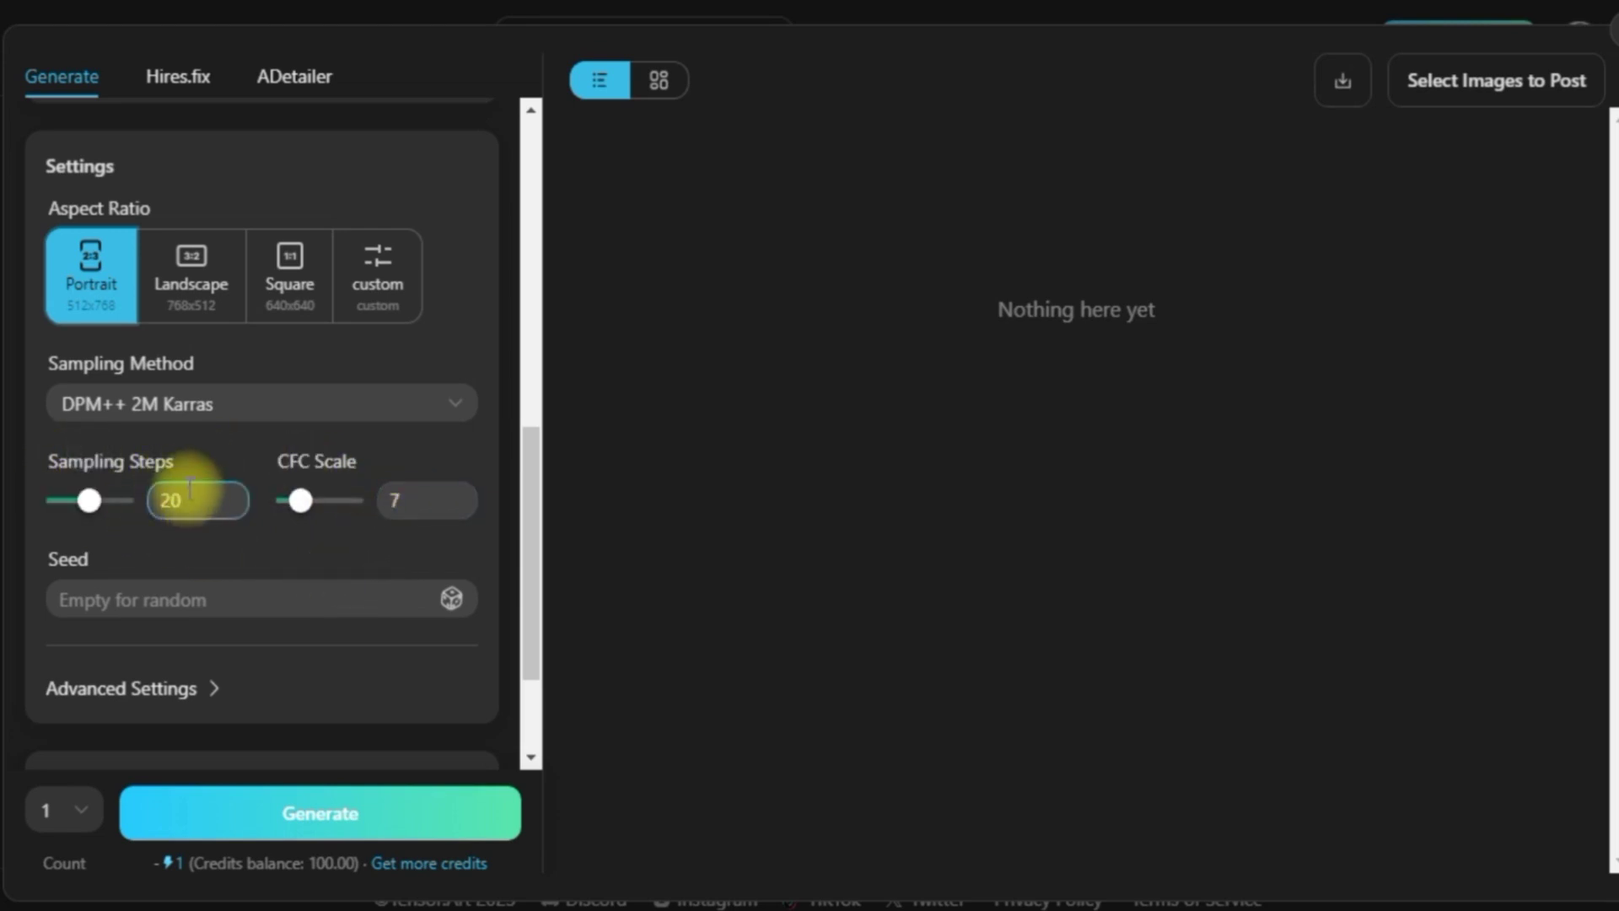
# Step: Turn on Hires.fix for the image generation and set its denoising strength to 0.5
pyautogui.scroll(-2, 236, 477)
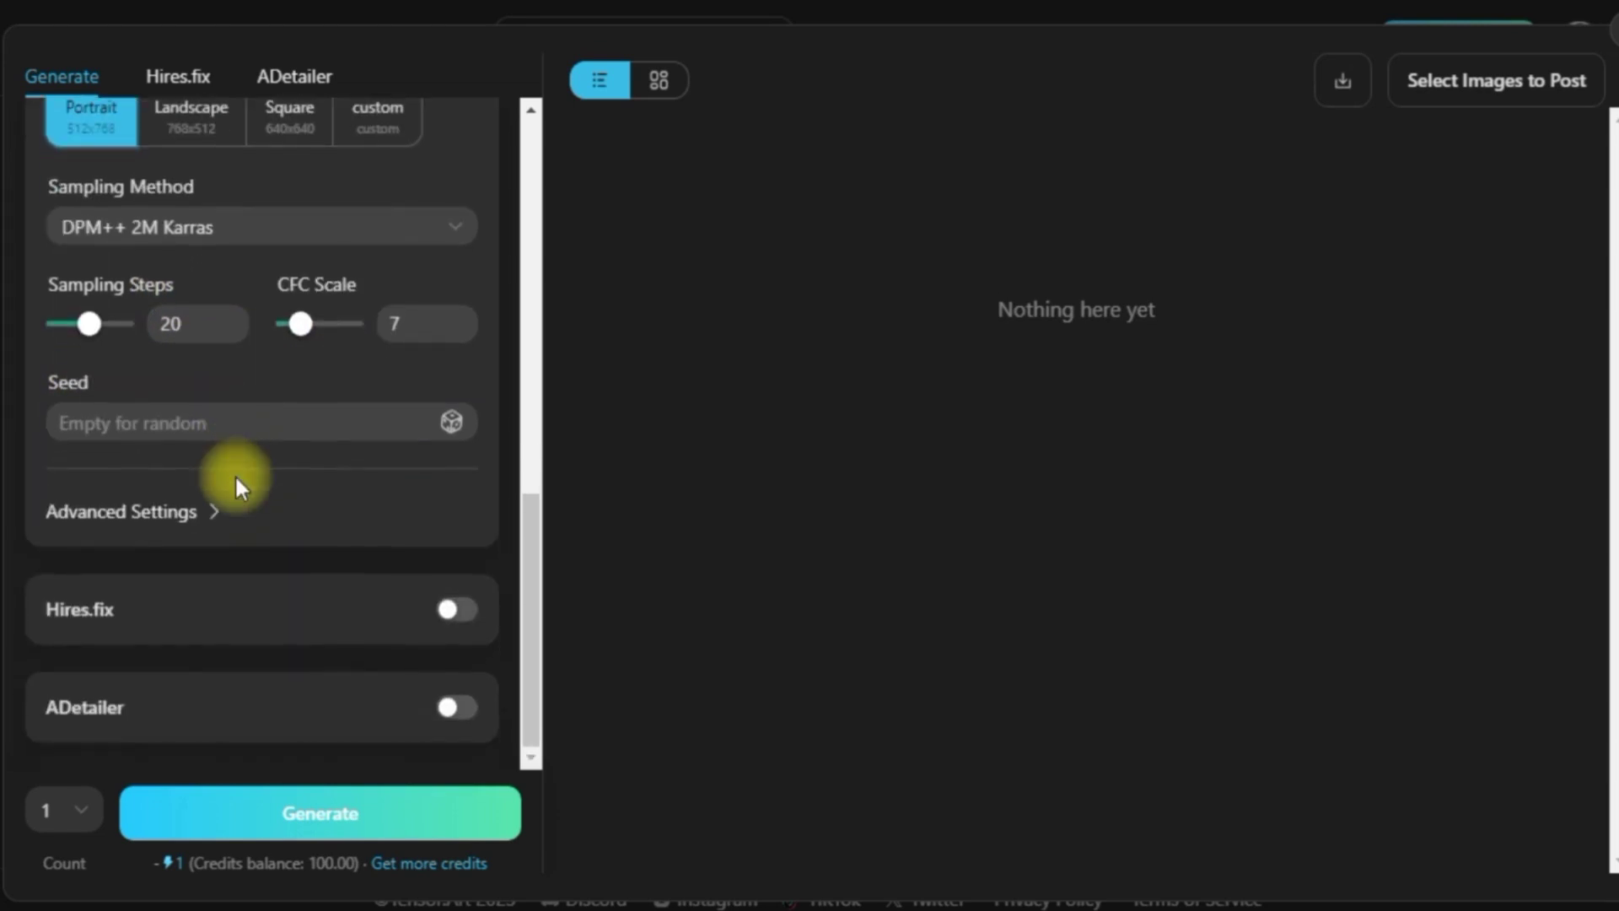
pyautogui.click(460, 609)
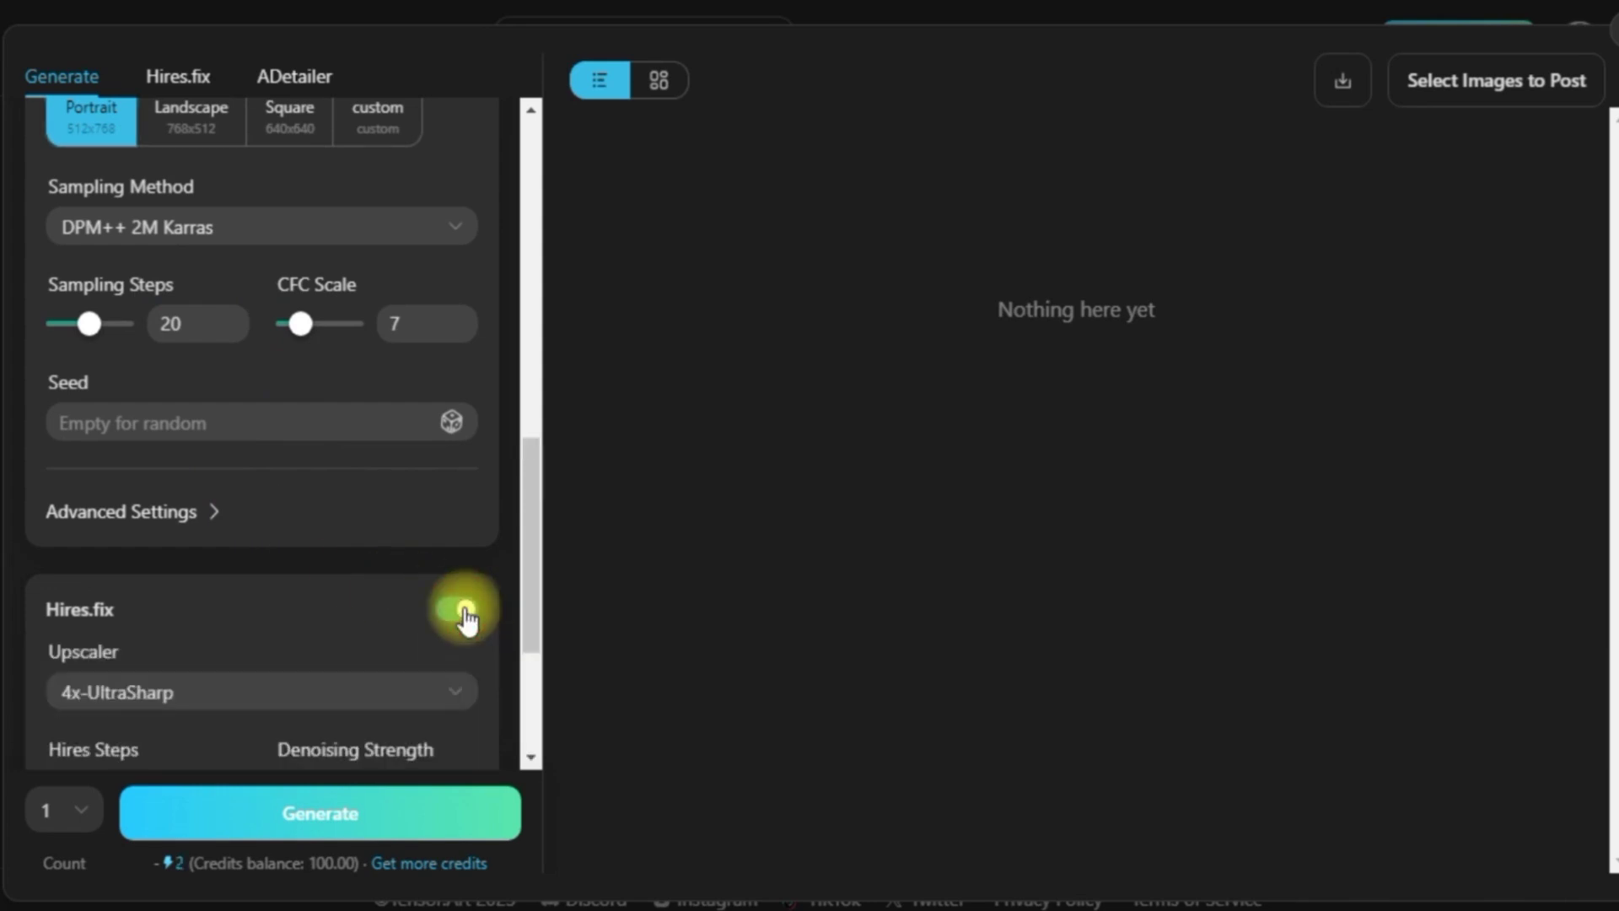
pyautogui.scroll(-3, 458, 605)
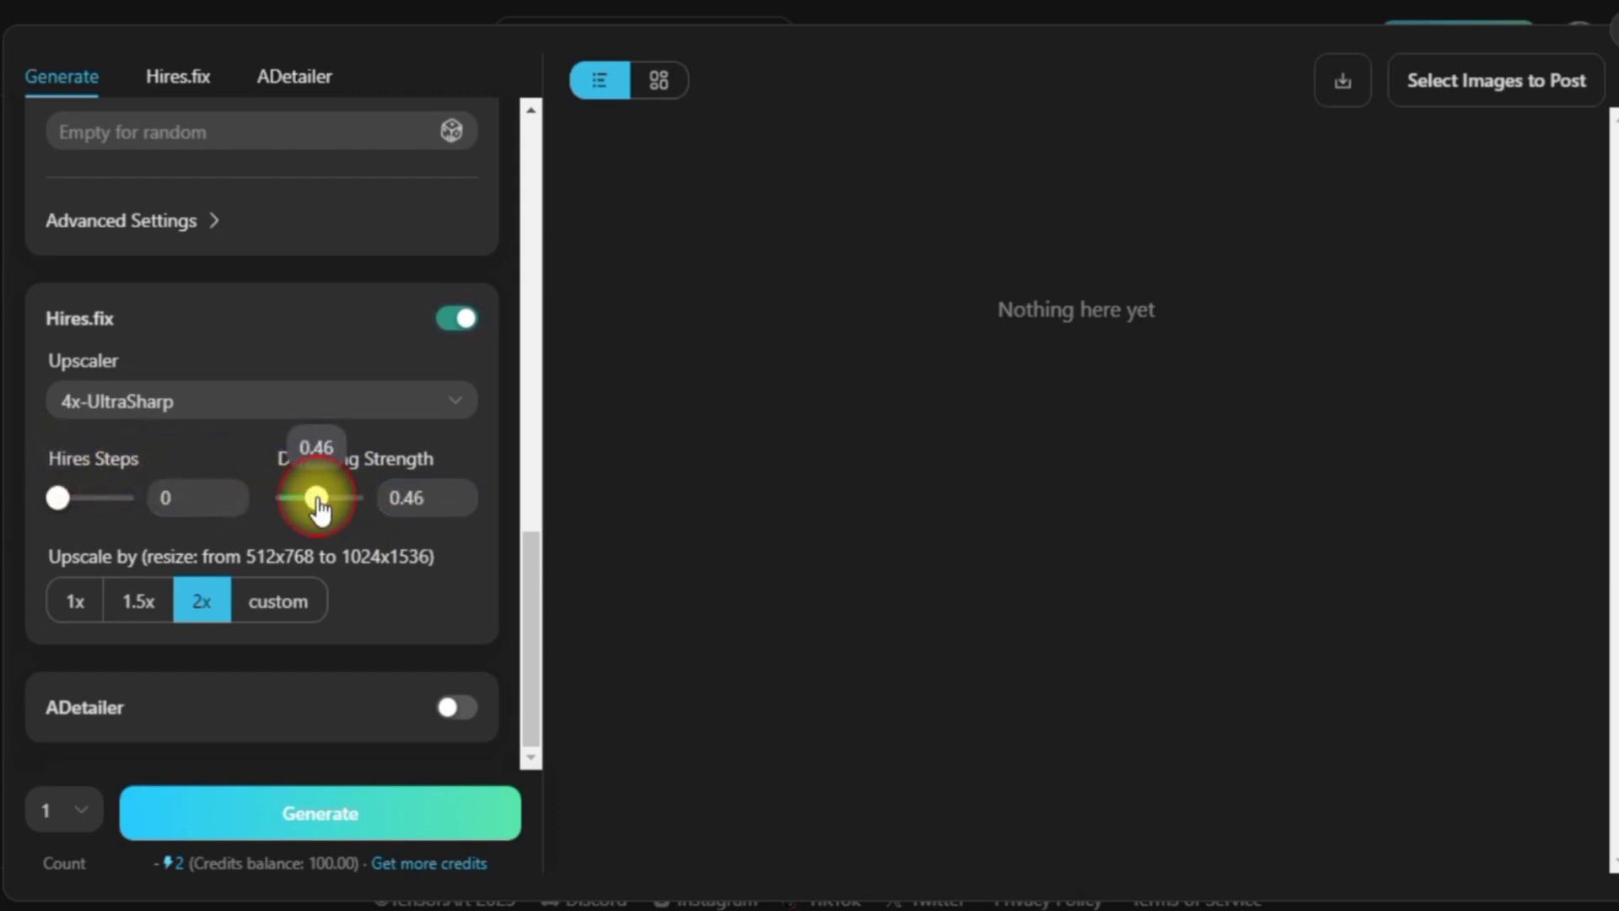
pyautogui.moveTo(318, 506); pyautogui.dragTo(320, 504)
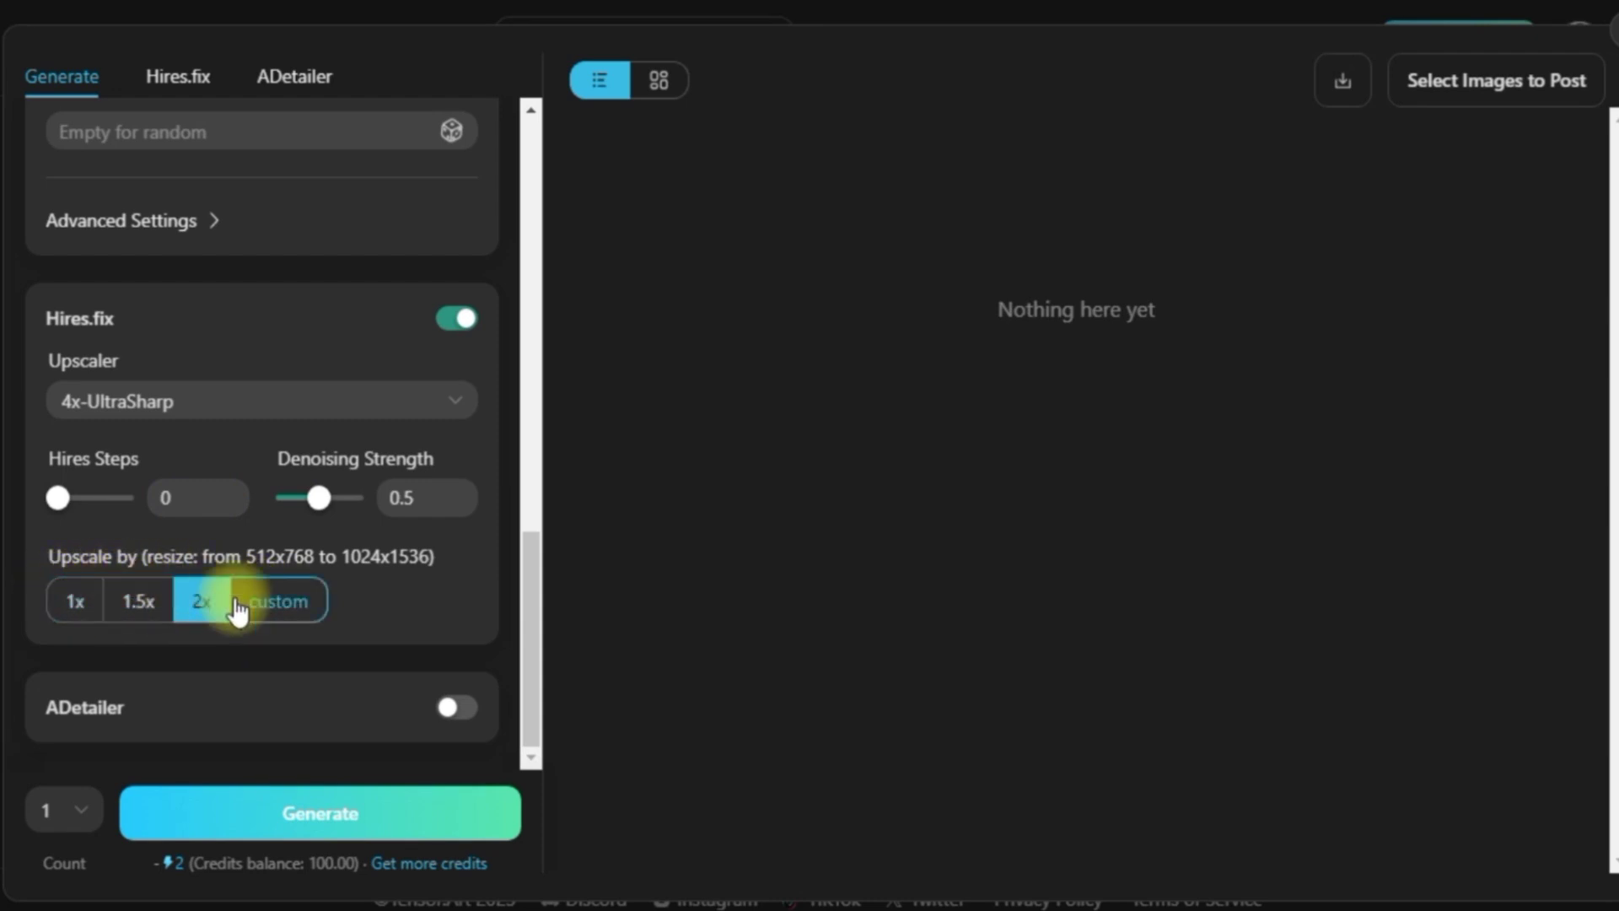
# Step: Switch the aspect ratio to custom and set the image width and height to 1024 each
pyautogui.scroll(5, 253, 607)
pyautogui.click(356, 219)
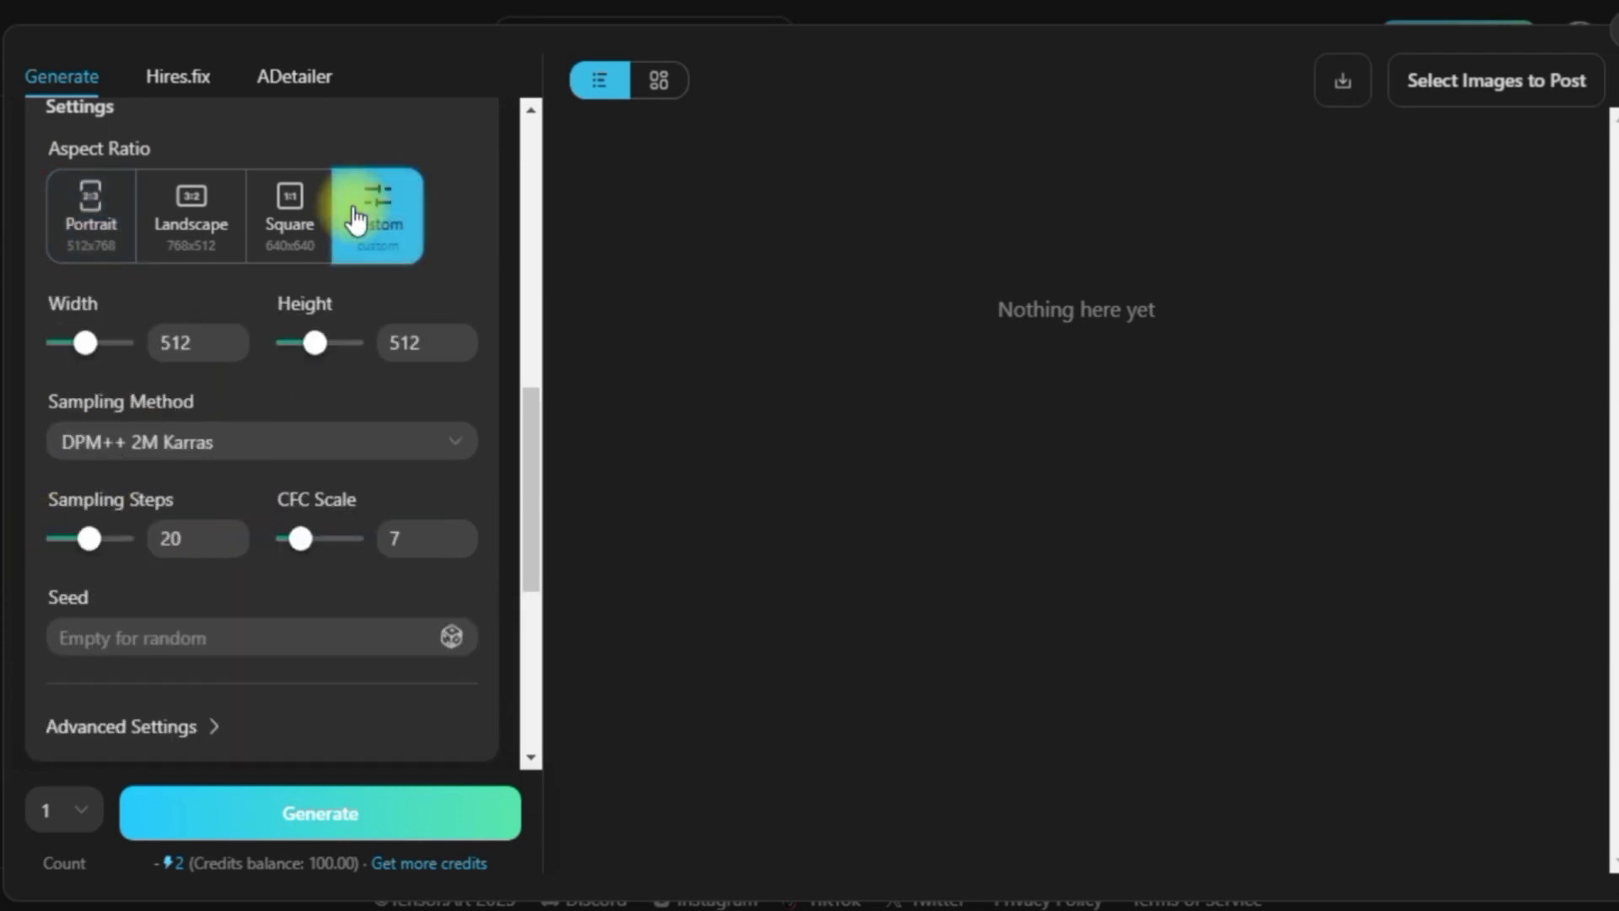
pyautogui.moveTo(80, 350); pyautogui.dragTo(123, 343)
pyautogui.moveTo(323, 346); pyautogui.dragTo(351, 343)
# Step: Turn on ADetailer to examine its model, prompt and threshold settings, and turn it off again
pyautogui.scroll(-6, 337, 361)
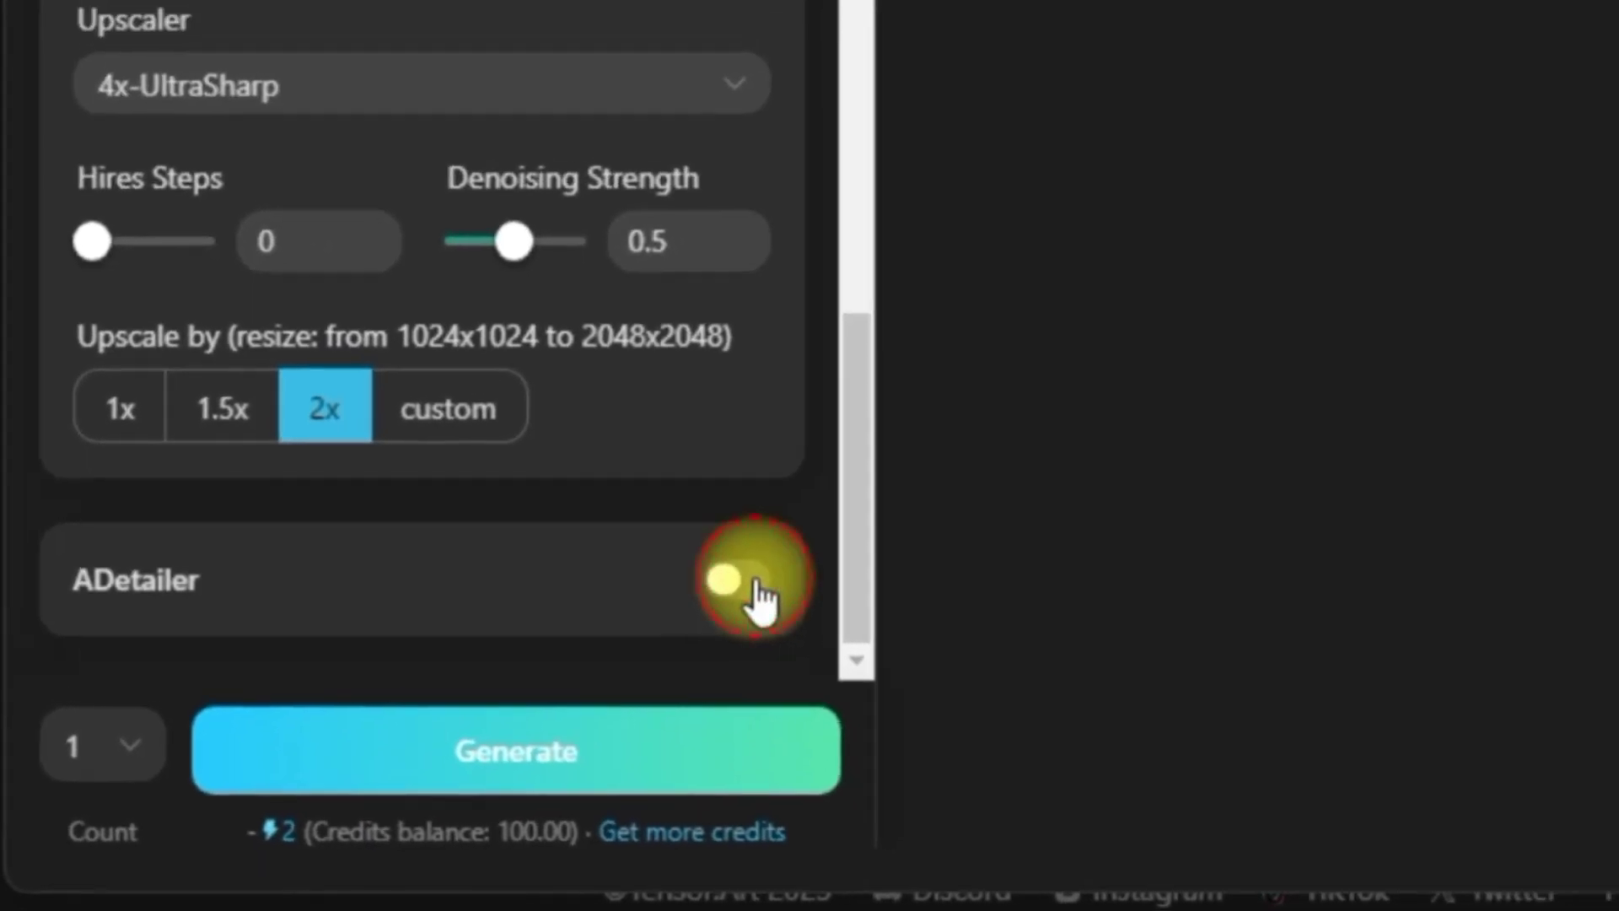
pyautogui.click(755, 582)
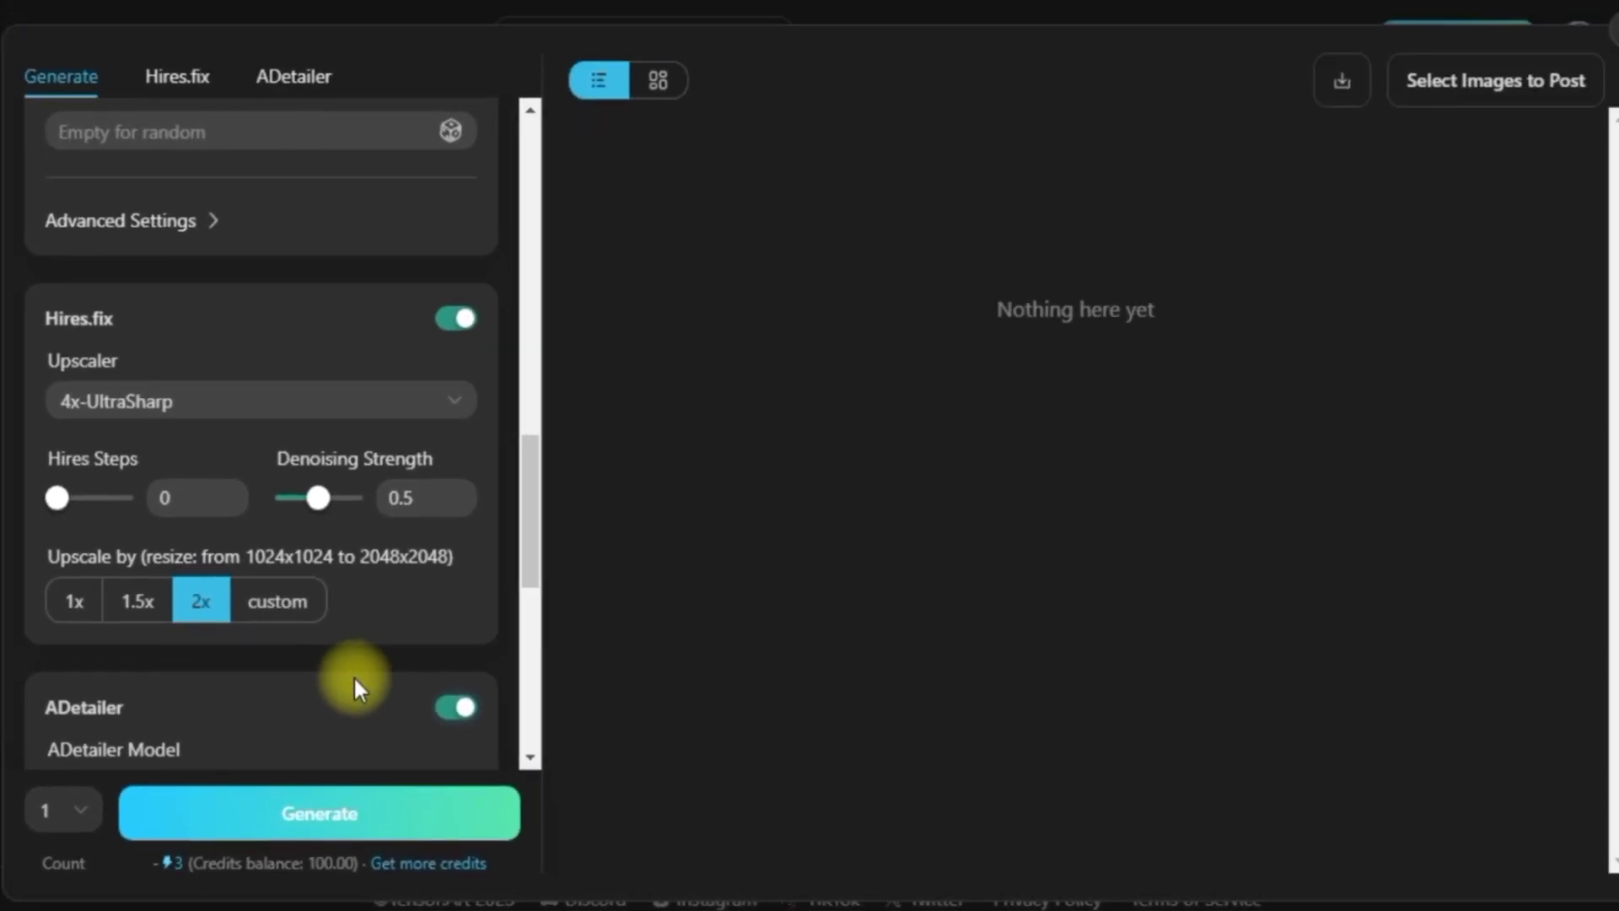
pyautogui.scroll(-6, 353, 675)
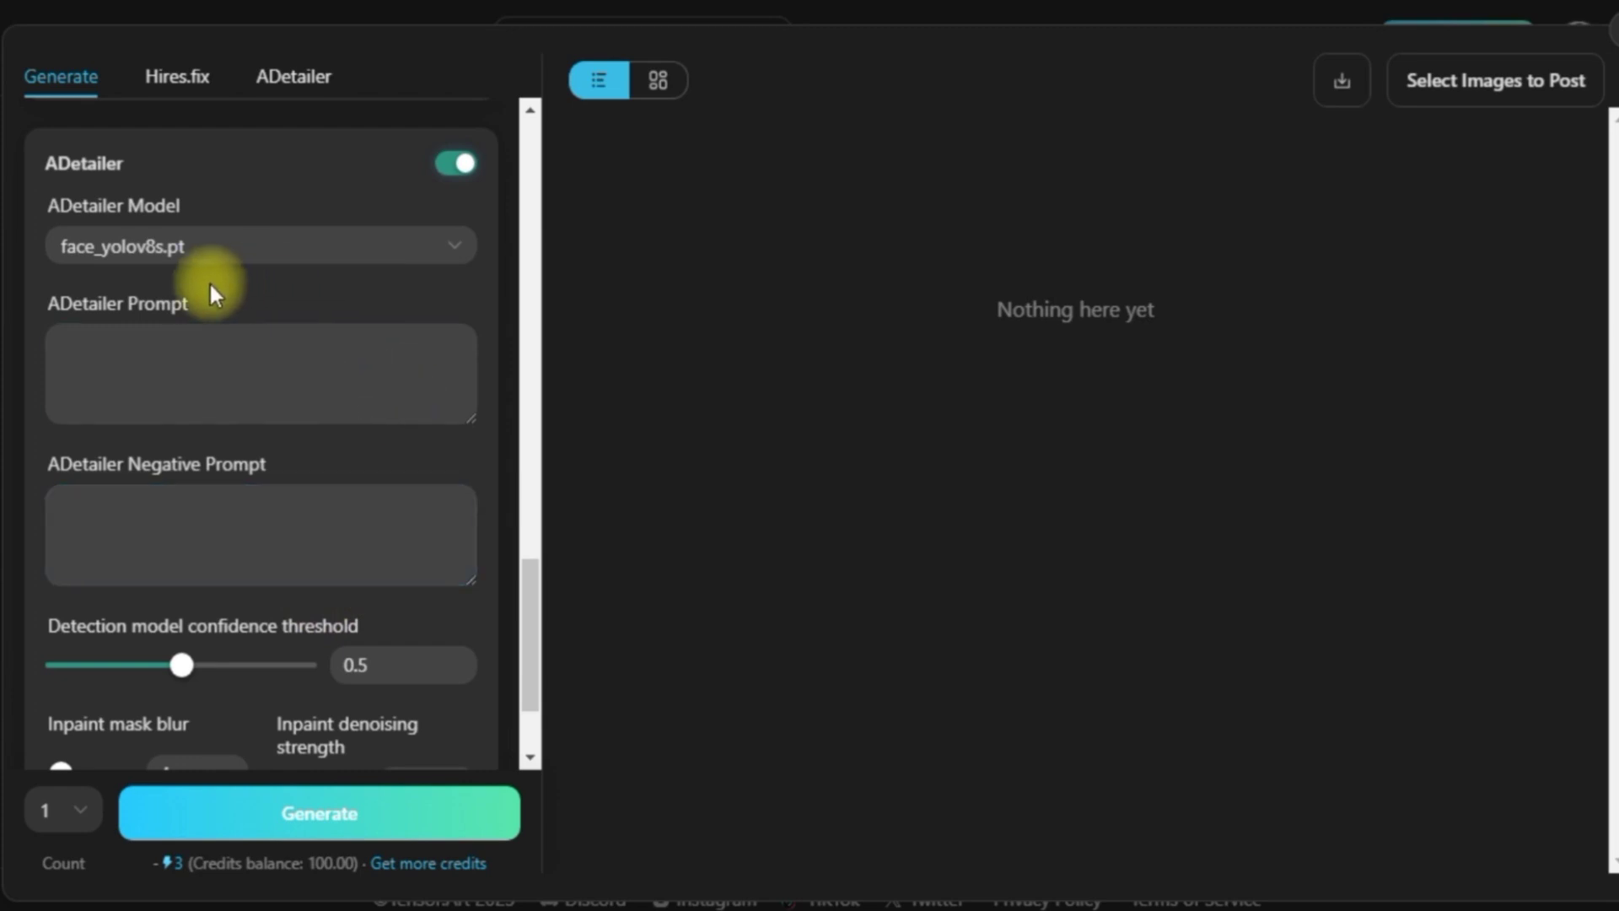
pyautogui.click(456, 164)
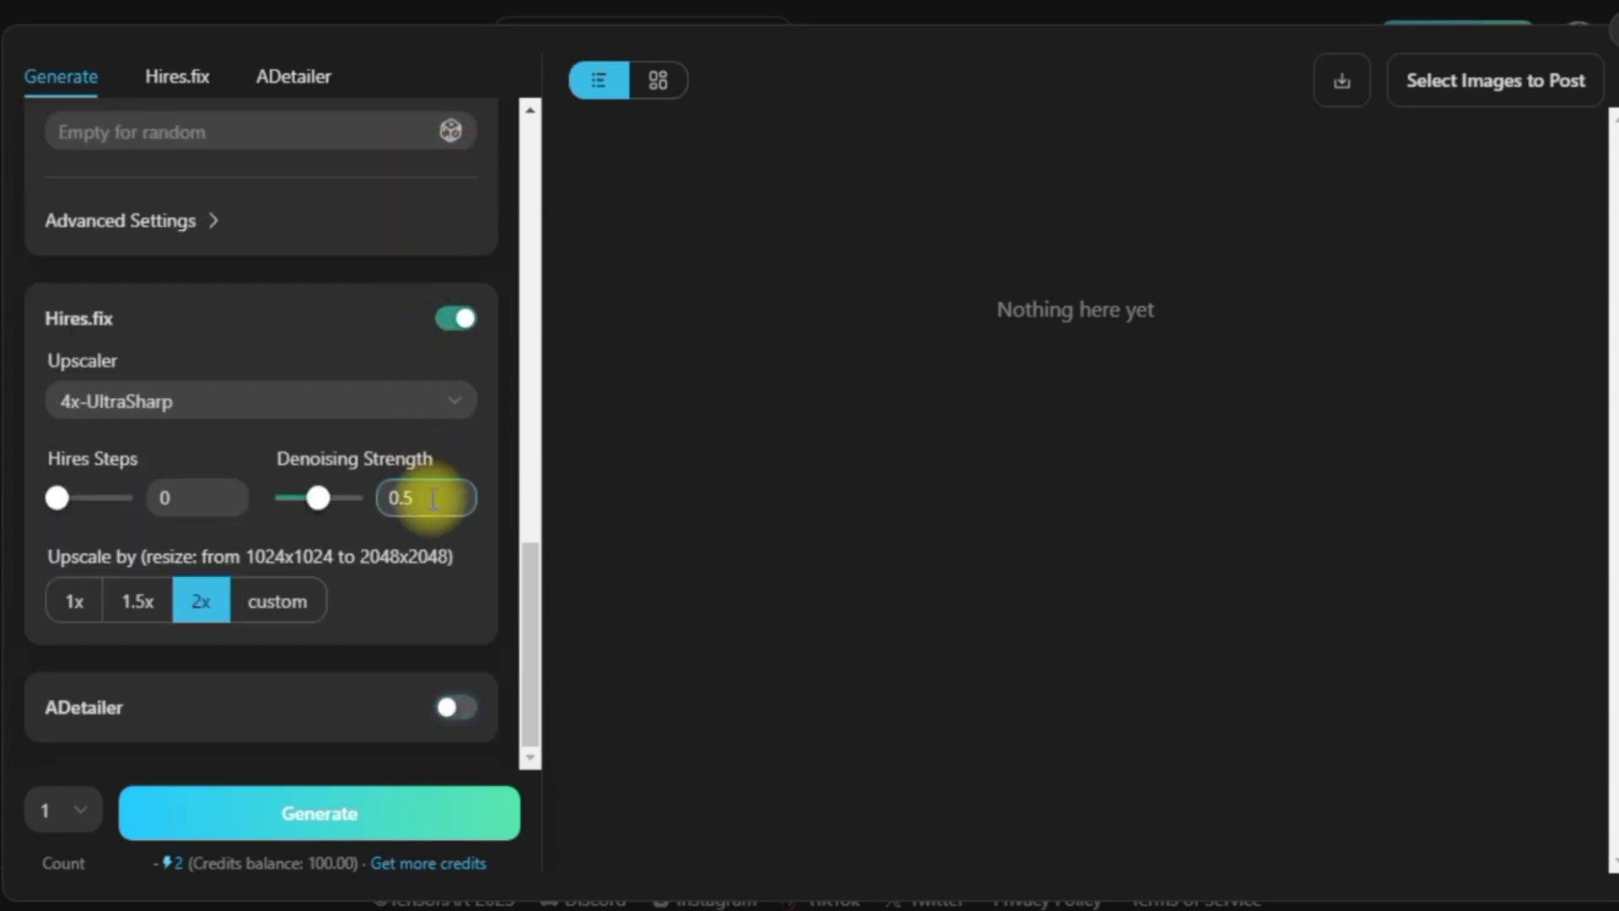
pyautogui.click(57, 498)
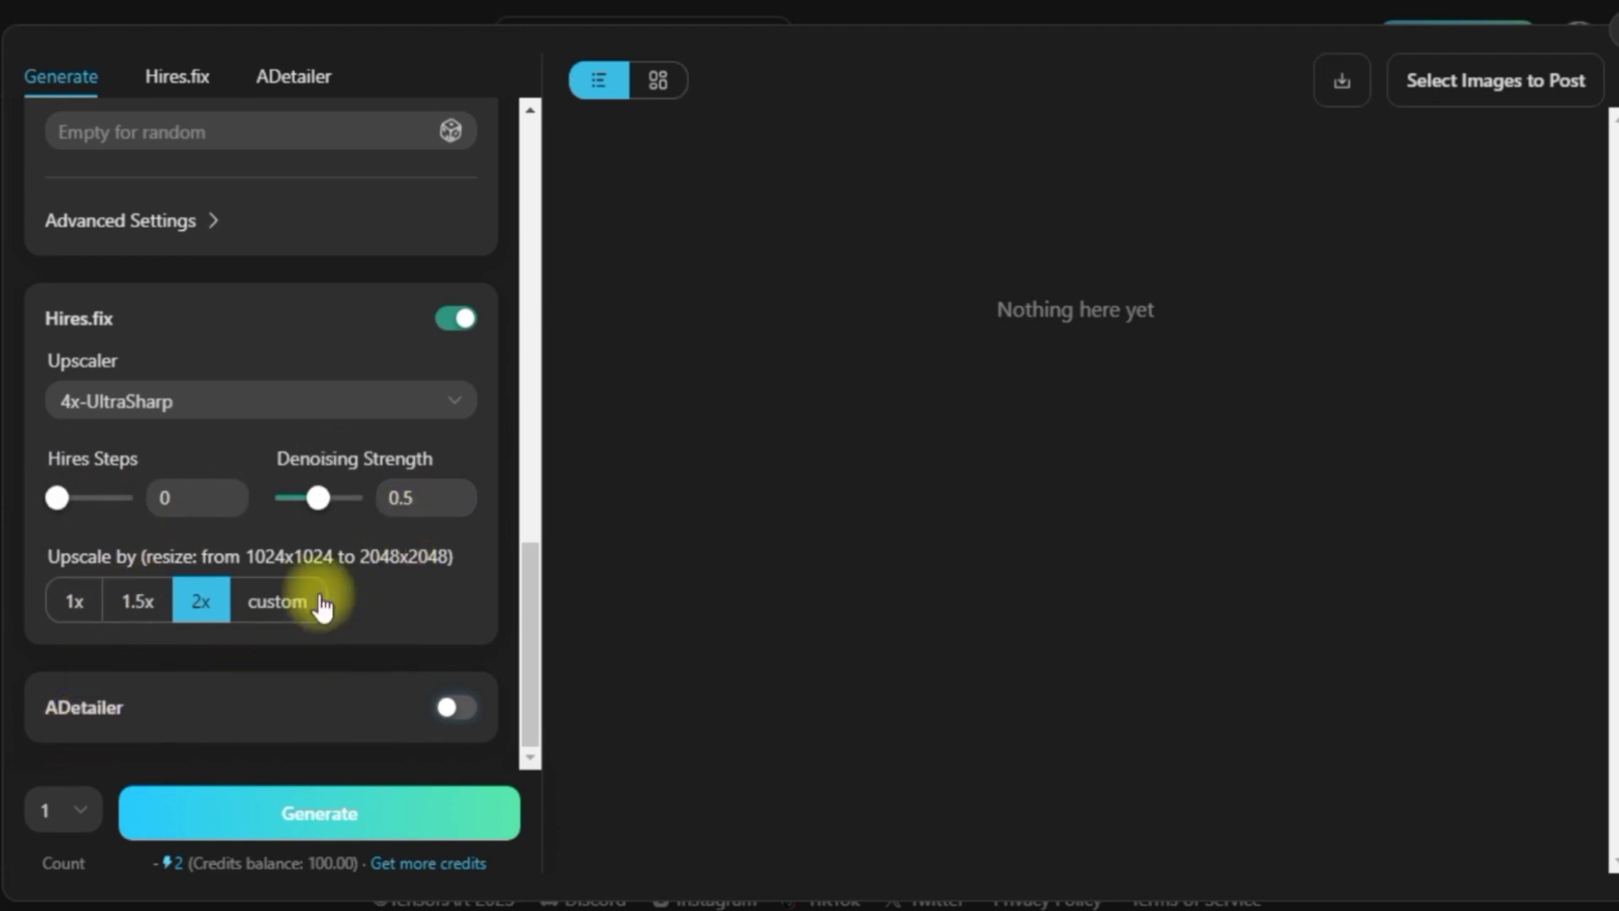
# Step: Enter the prompt "masterpiece, best quality, 1girl, (colorful),(finely detailed beautiful eyes and detailed face),cinematic lighting,bust shot, extremely detailed cg unity 8k wallpaper, white"
pyautogui.moveTo(533, 597); pyautogui.dragTo(529, 185)
pyautogui.click(271, 542)
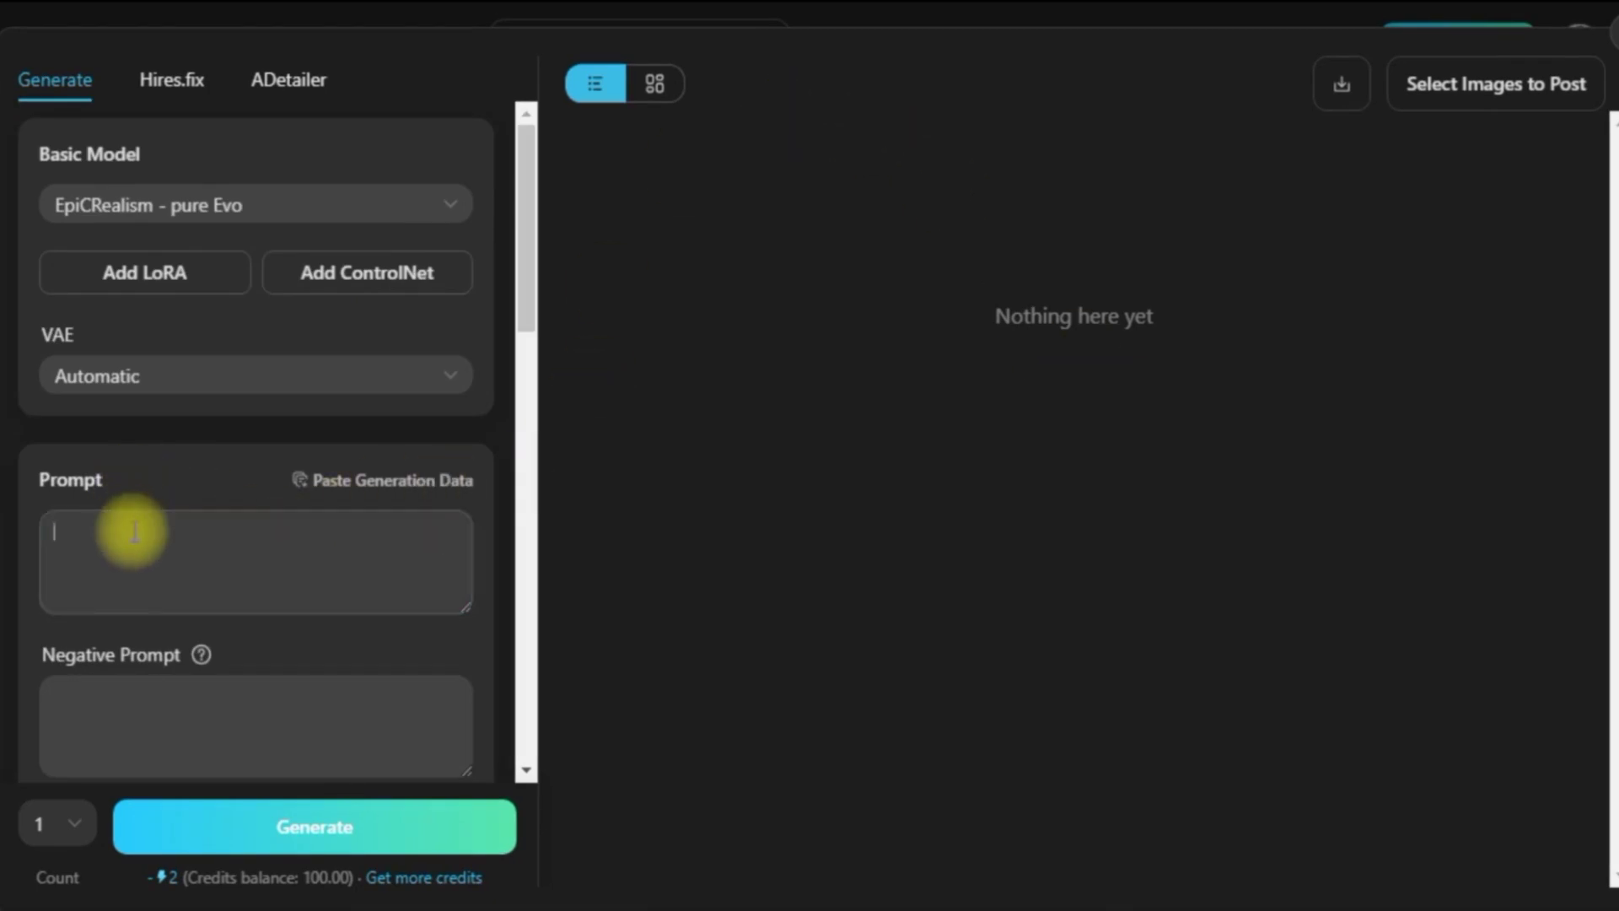
pyautogui.write('masterpiece, best quality, 1girl, (colorful),(finely detailed beautiful eyes and detailed face),cinematic lighting,bust shot, extremely detailed cg unity 8k wallpaper, white')
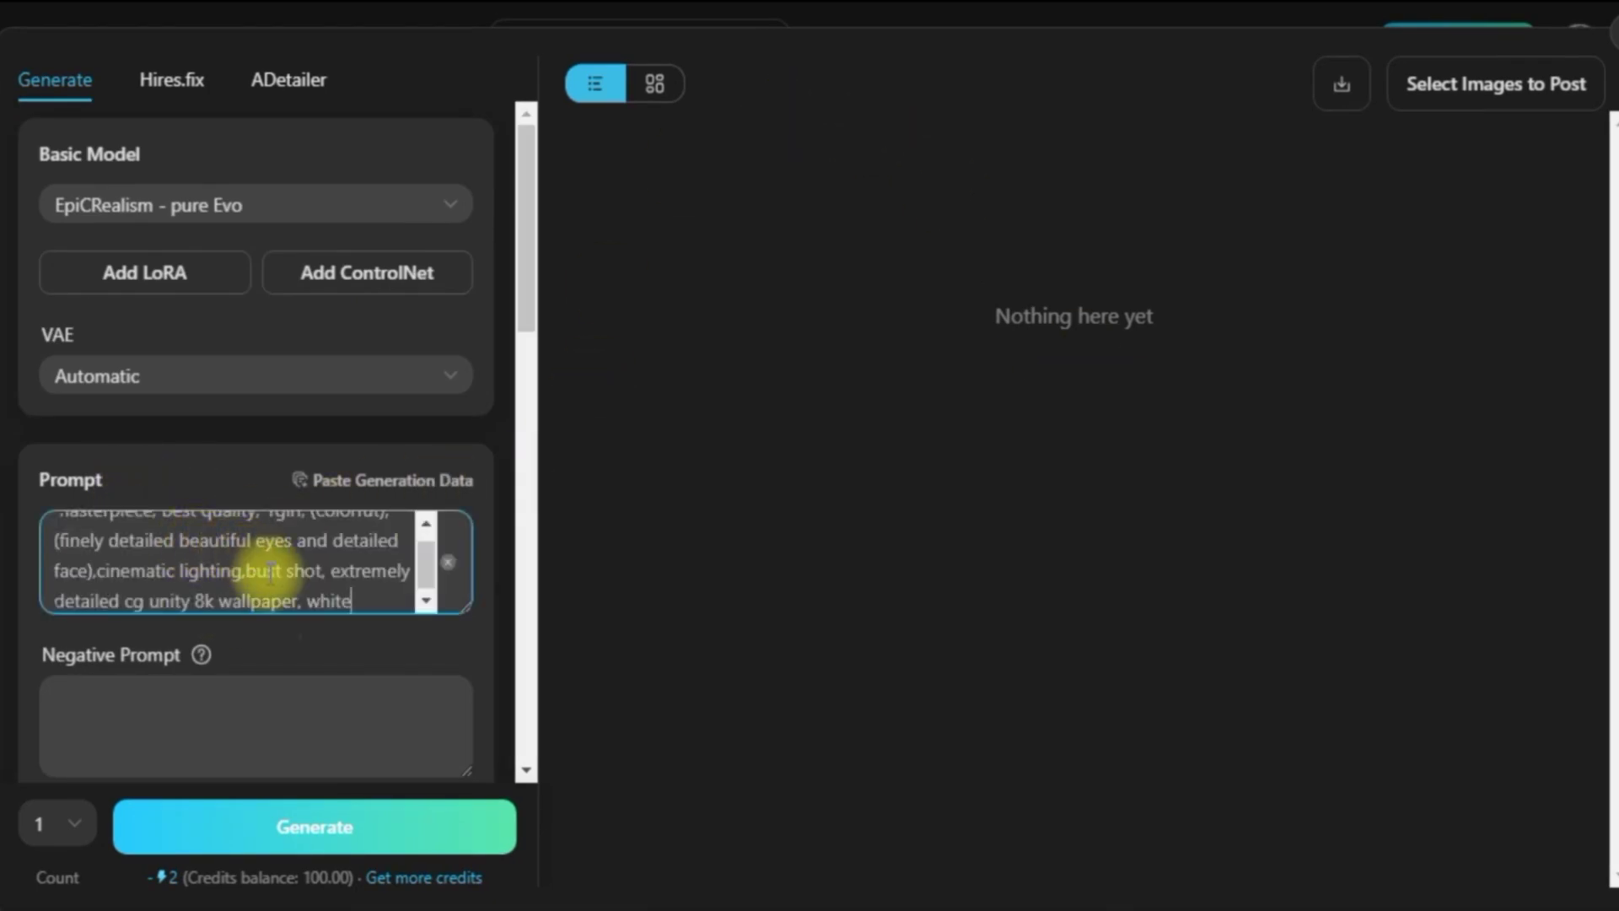
# Step: Enter the negative prompt "(badhandv4:1.2) (worst quality:2), (low quality:2), (normal quality:2), lowres, bad anatomy, bad hands, normal quality, ((monochrome)), ((grayscale))"
pyautogui.click(244, 717)
pyautogui.write('(badhandv4:1.2), (worst quality:2), (low quality:2), (normal quality:2), lowres, bad anatomy, bad hands, normal quality, ((monochrome)), ((grayscale))')
pyautogui.scroll(2, 288, 700)
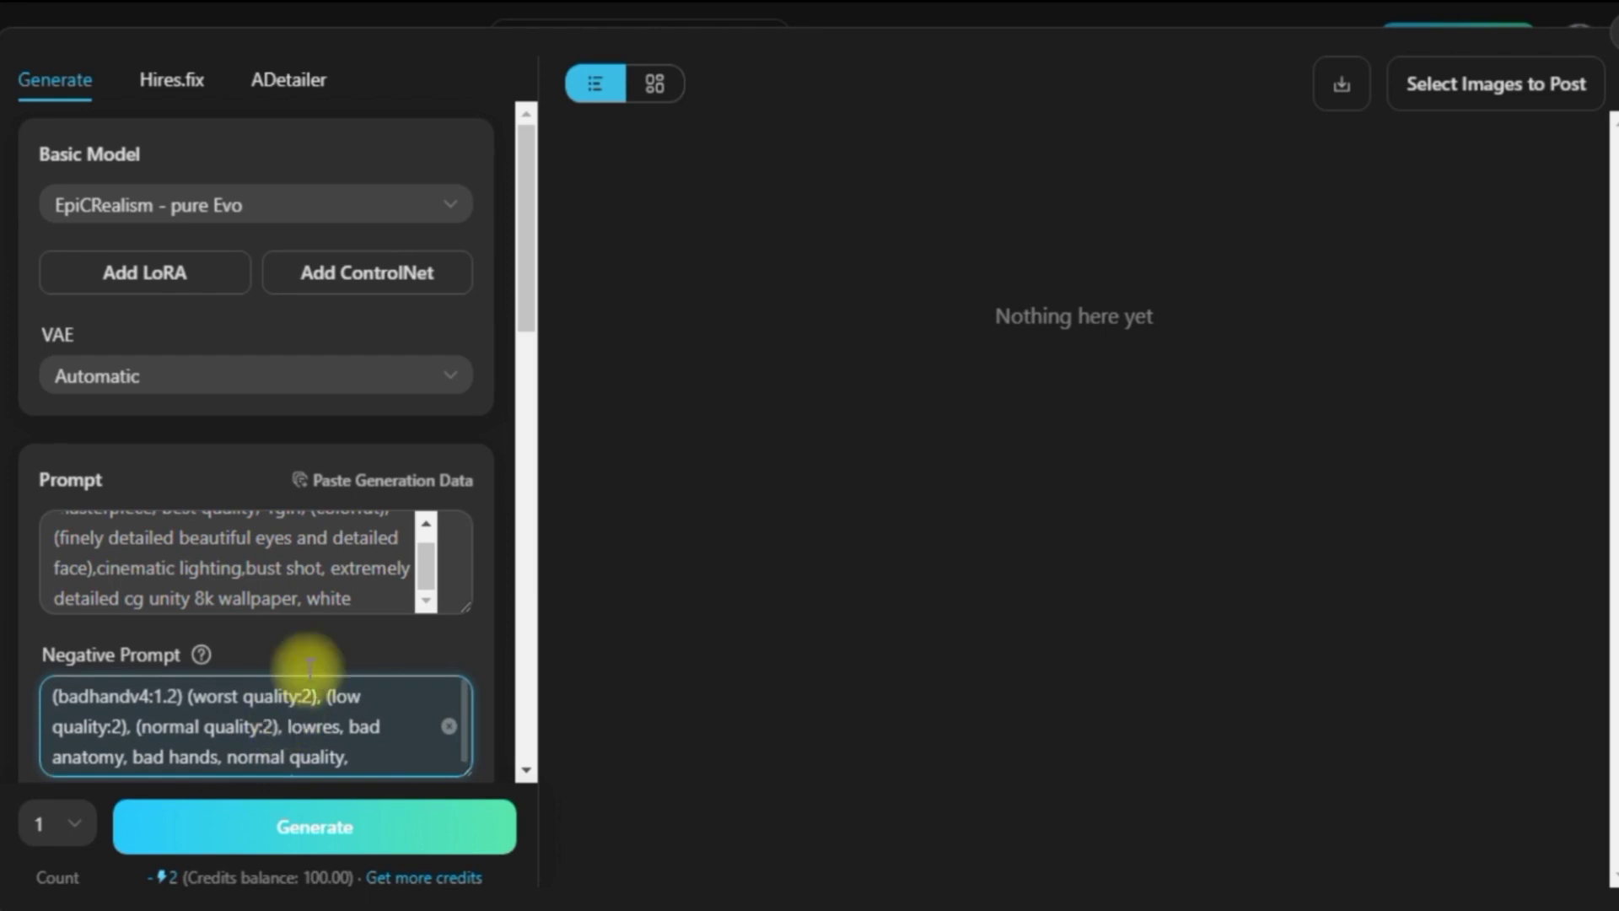
# Step: Generate one image from the entered prompts, view the result enlarged and close the preview
pyautogui.scroll(-5, 486, 473)
pyautogui.scroll(3, 486, 459)
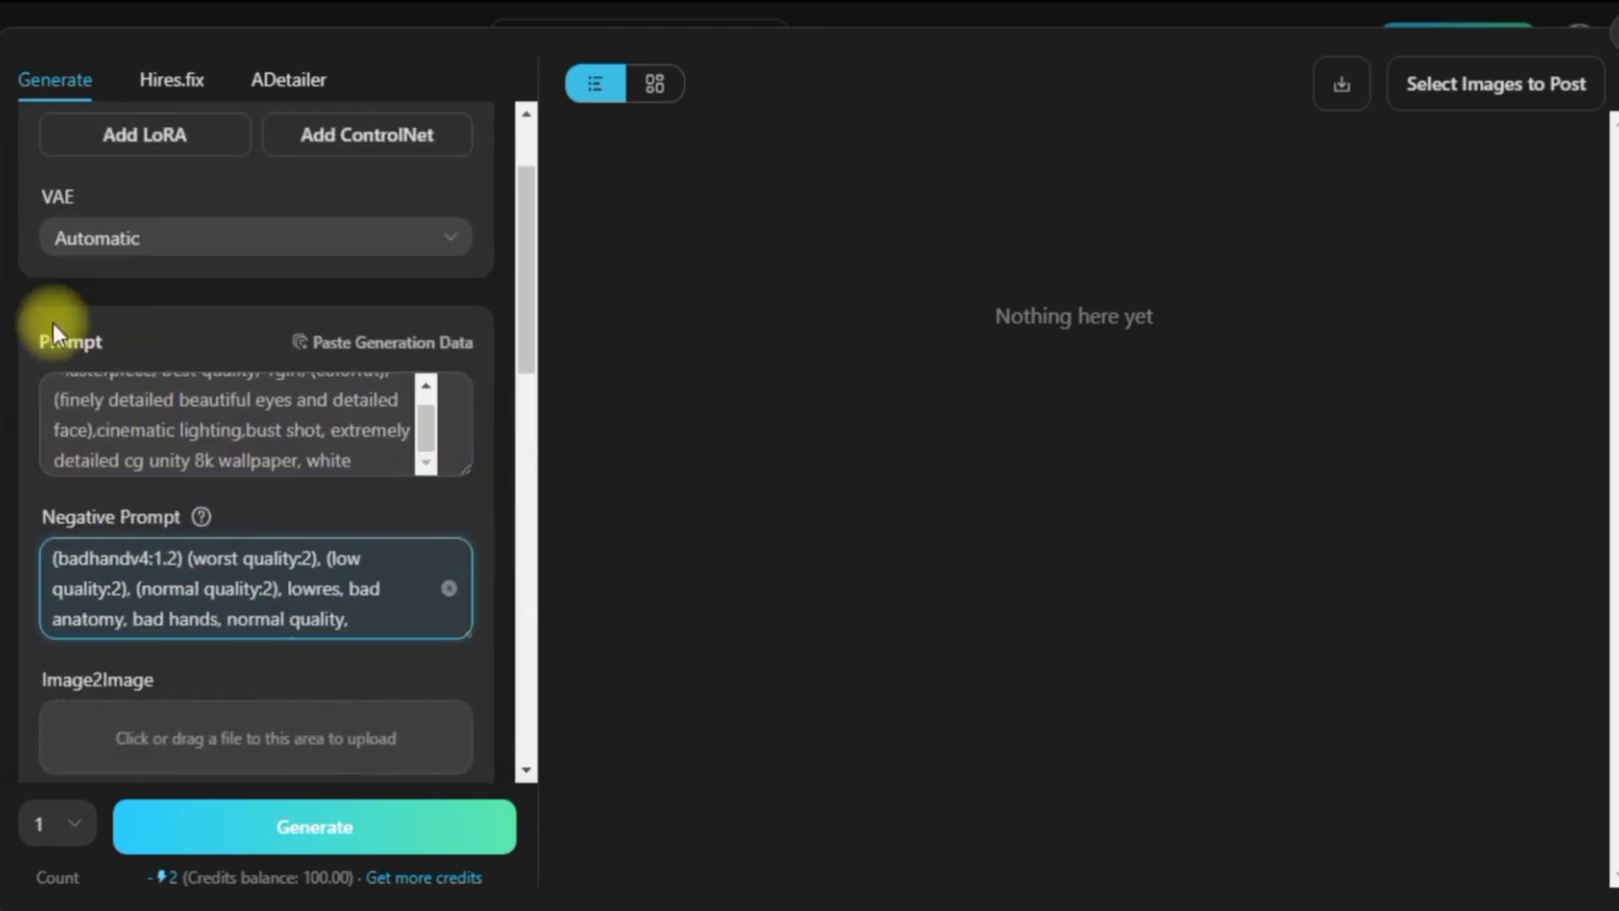
pyautogui.click(60, 827)
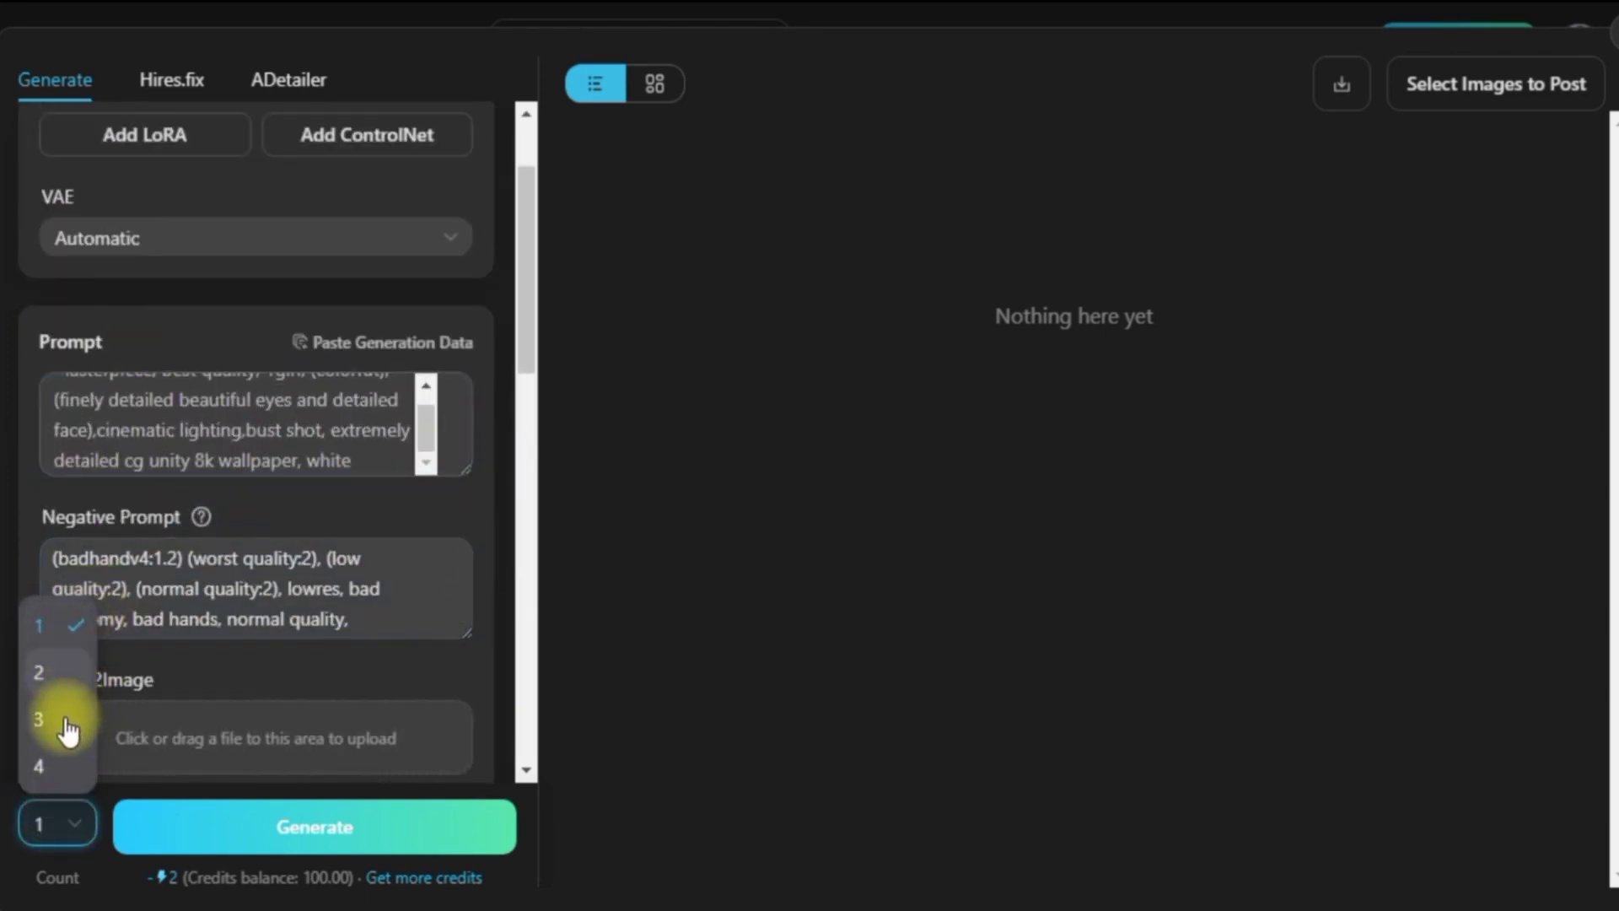
pyautogui.click(41, 639)
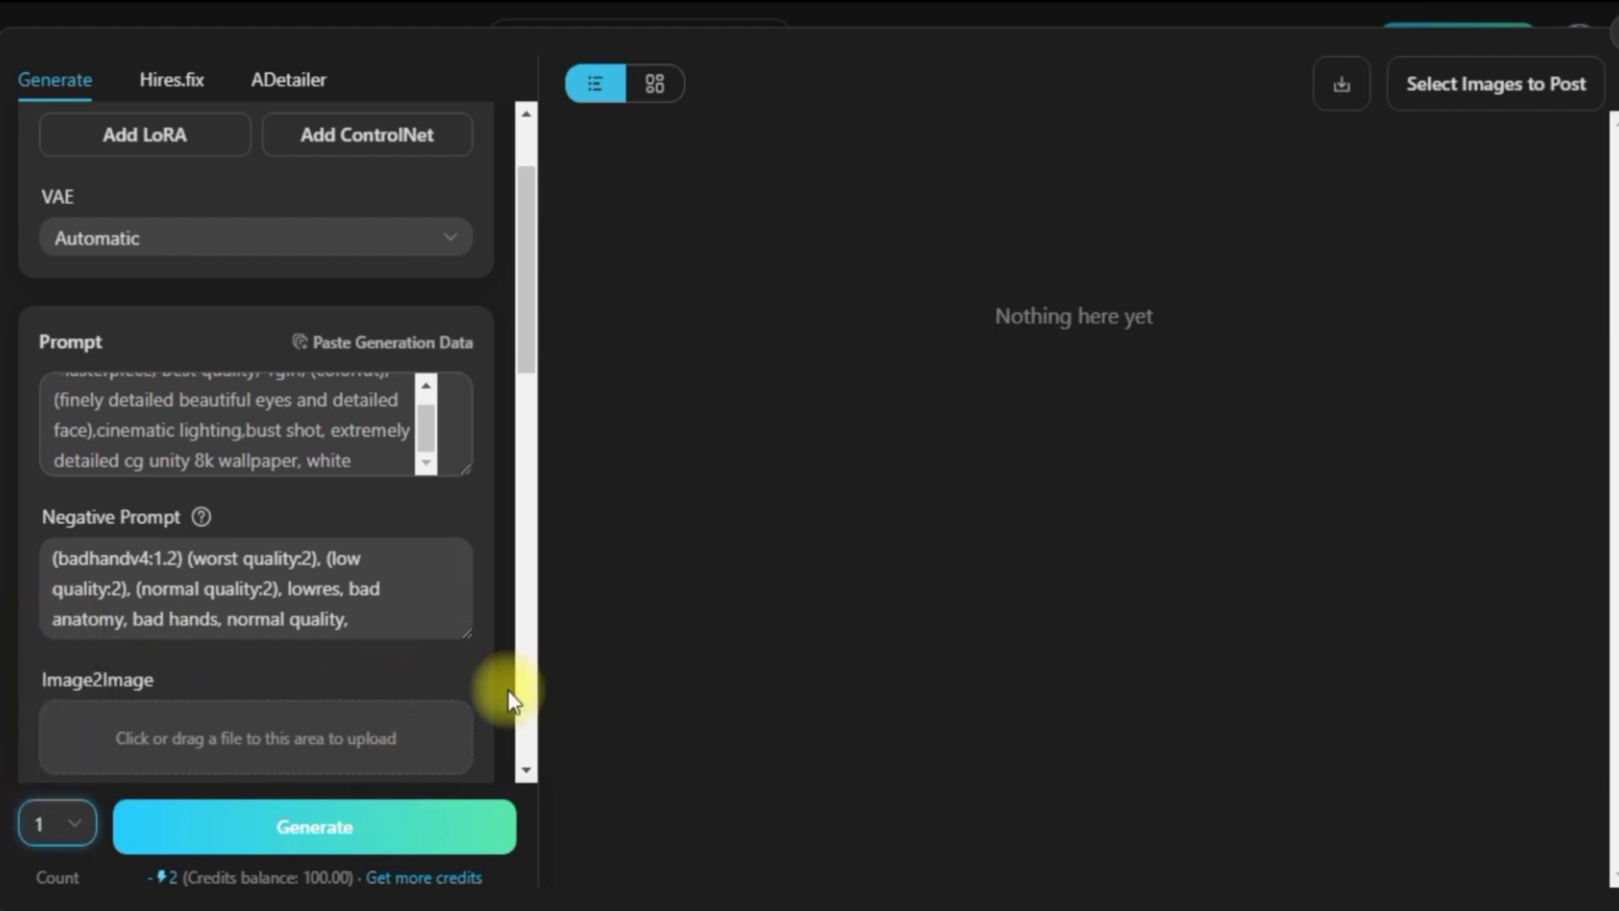
pyautogui.click(390, 835)
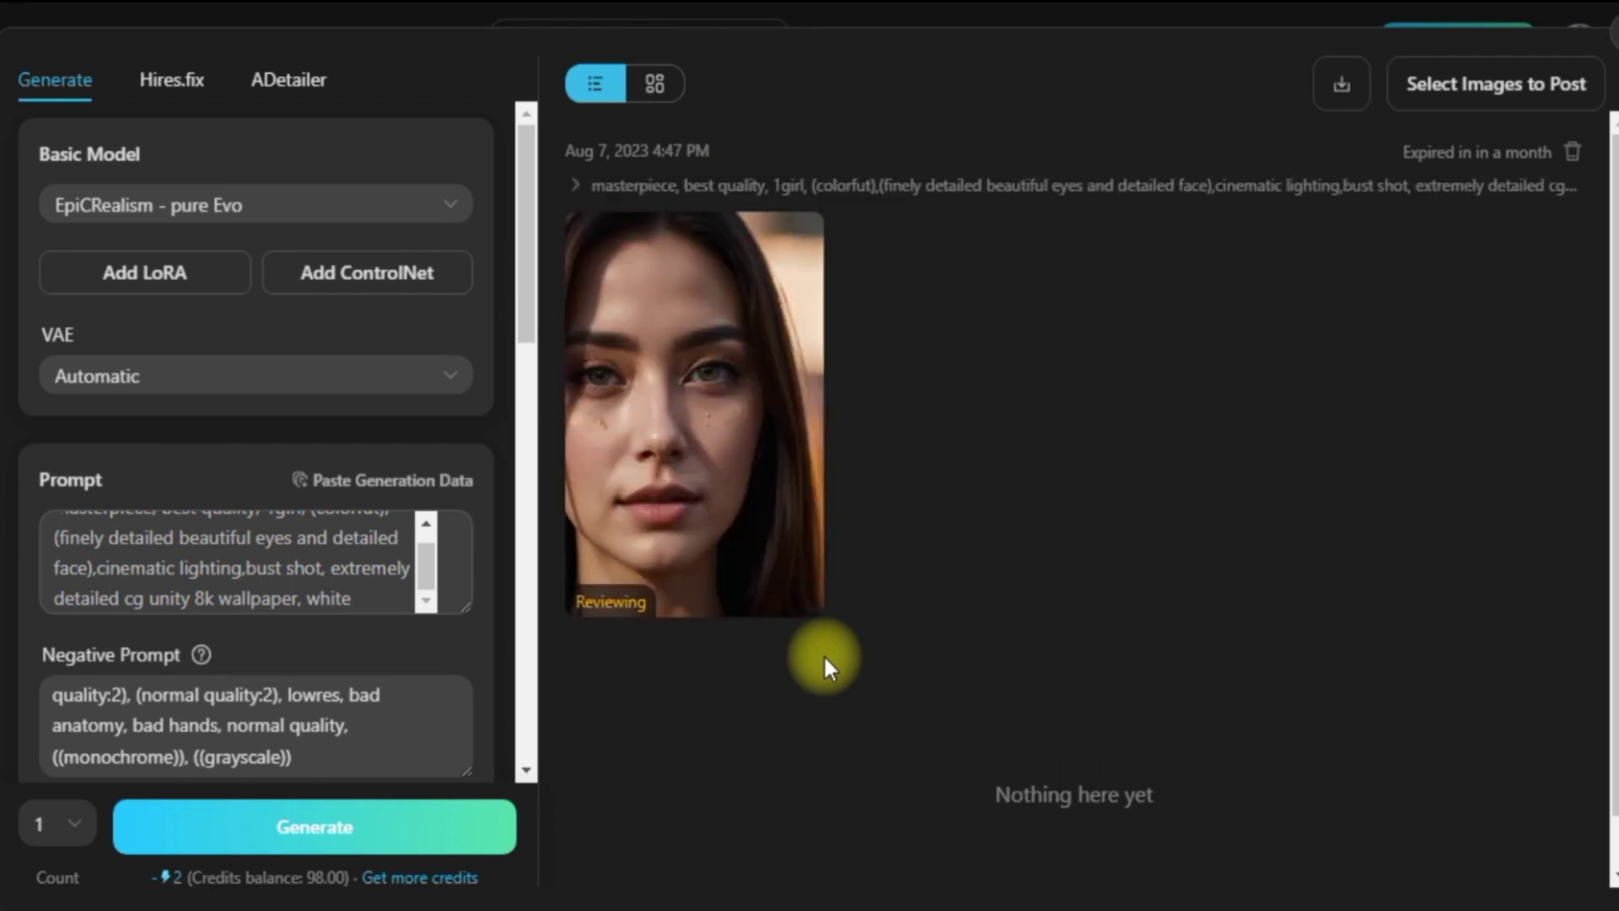
pyautogui.click(803, 474)
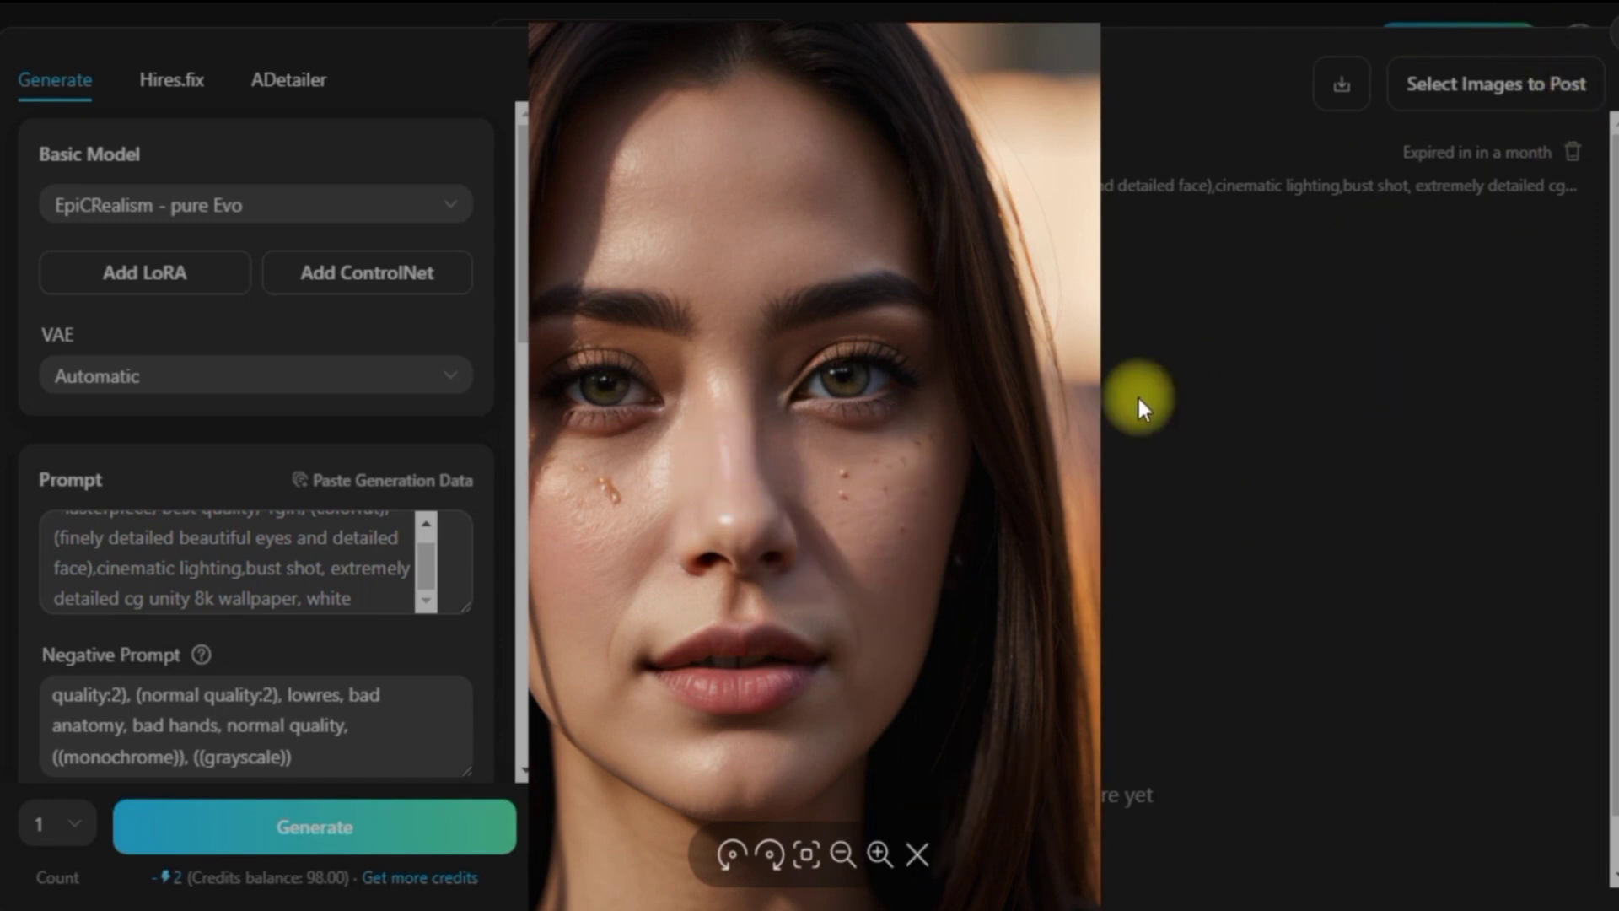
pyautogui.click(918, 854)
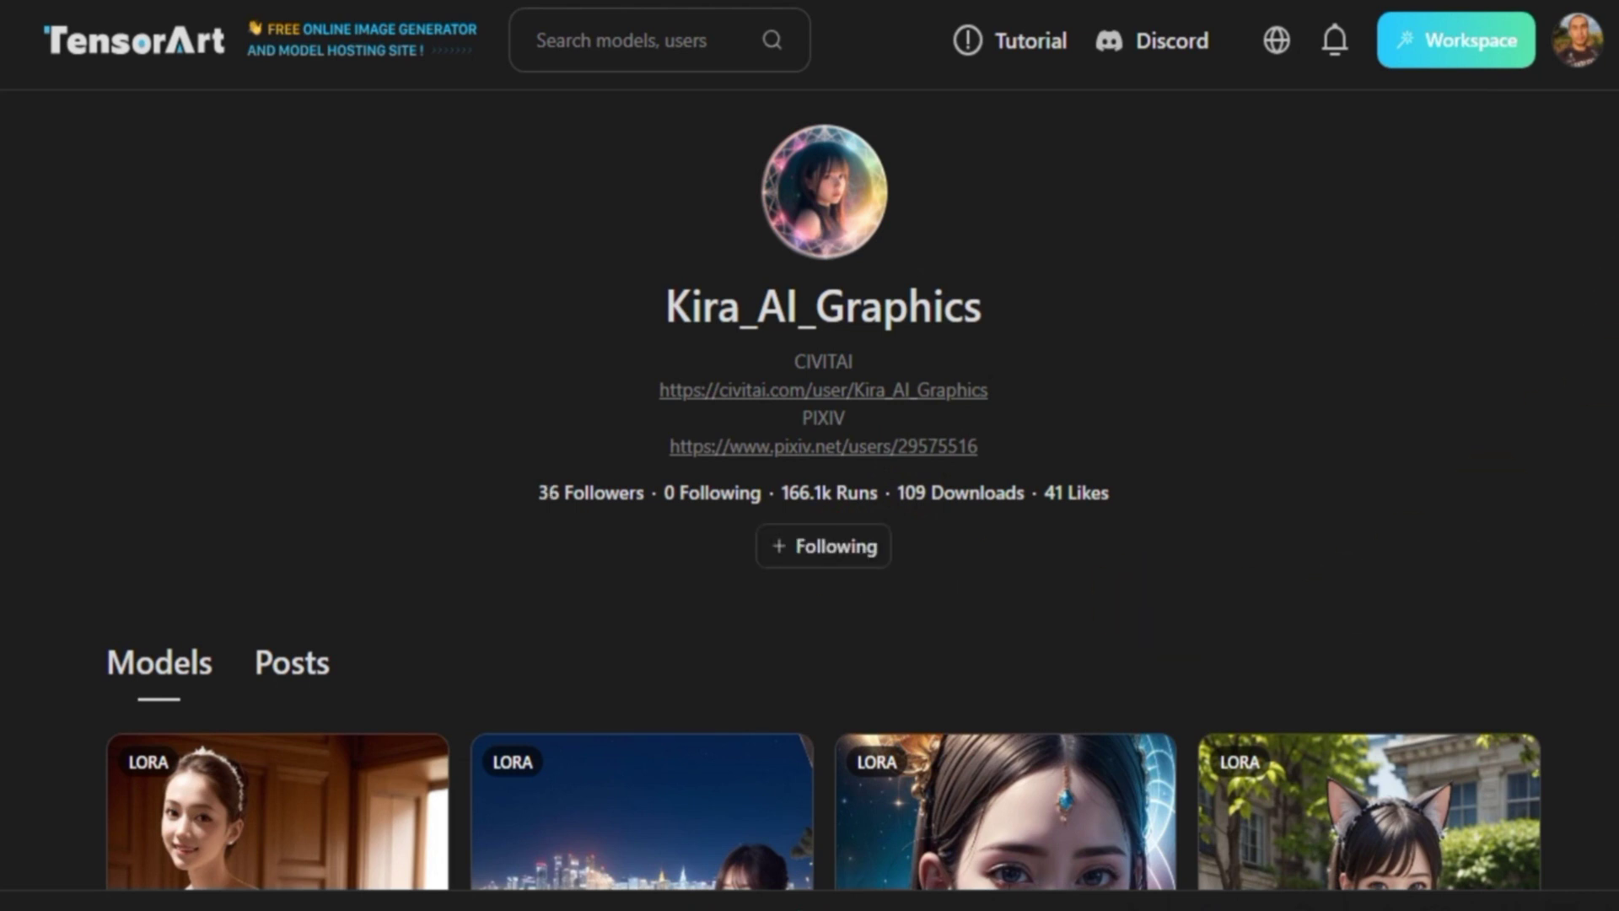
# Step: Look through all the LoRA models published on the creator's profile page
pyautogui.scroll(-9, 825, 490)
pyautogui.scroll(-10, 825, 489)
pyautogui.scroll(-7, 825, 489)
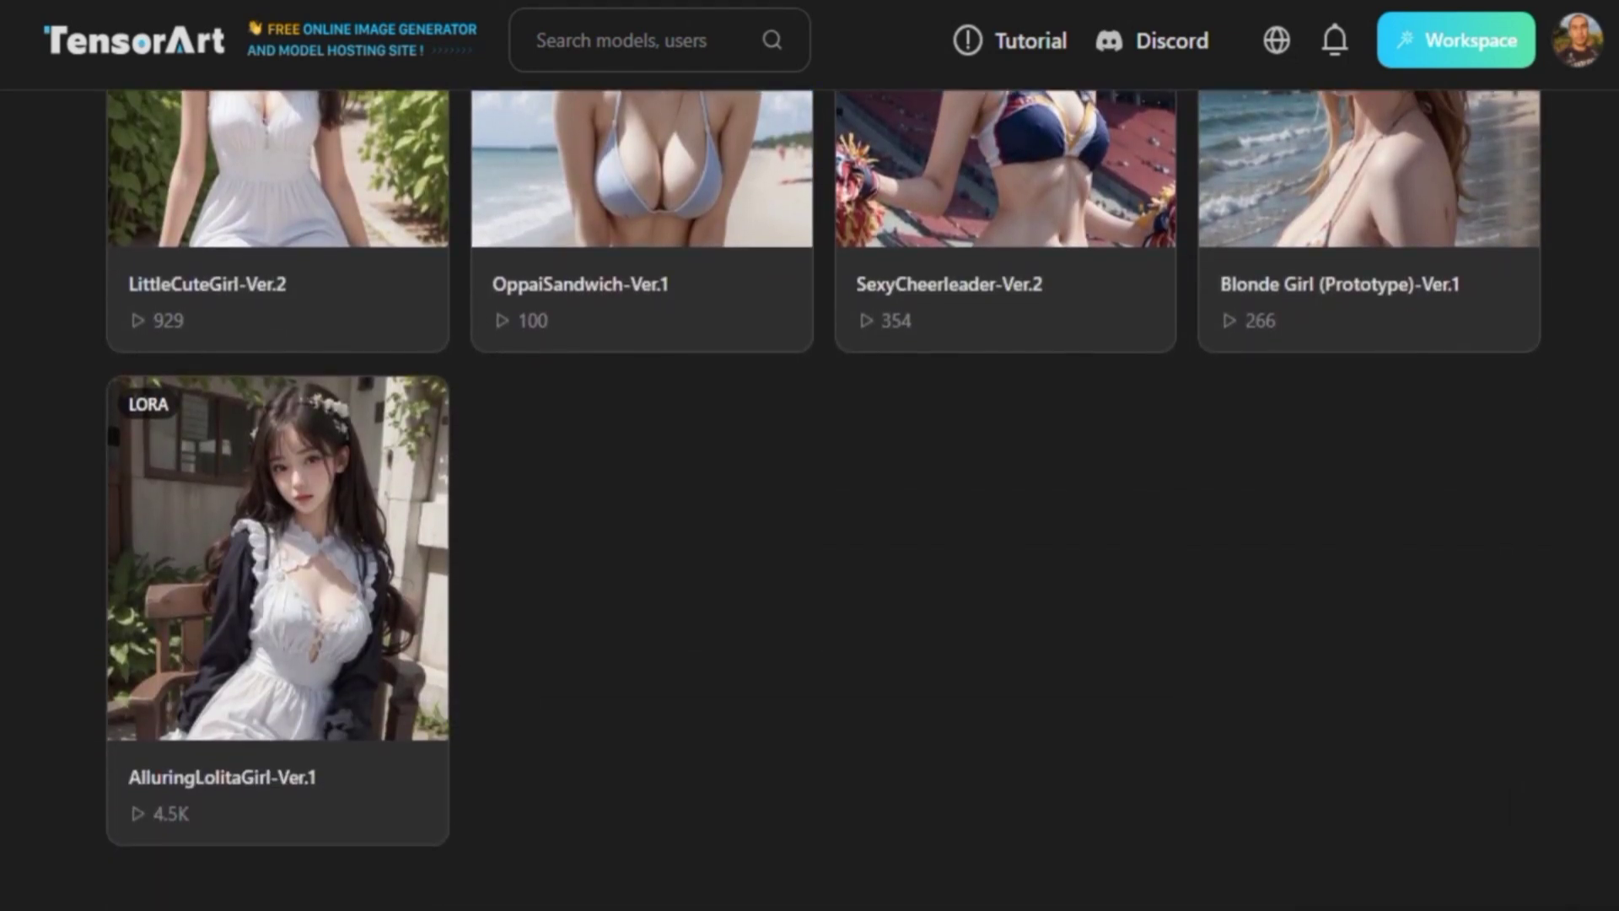
pyautogui.scroll(10, 825, 489)
pyautogui.scroll(15, 824, 490)
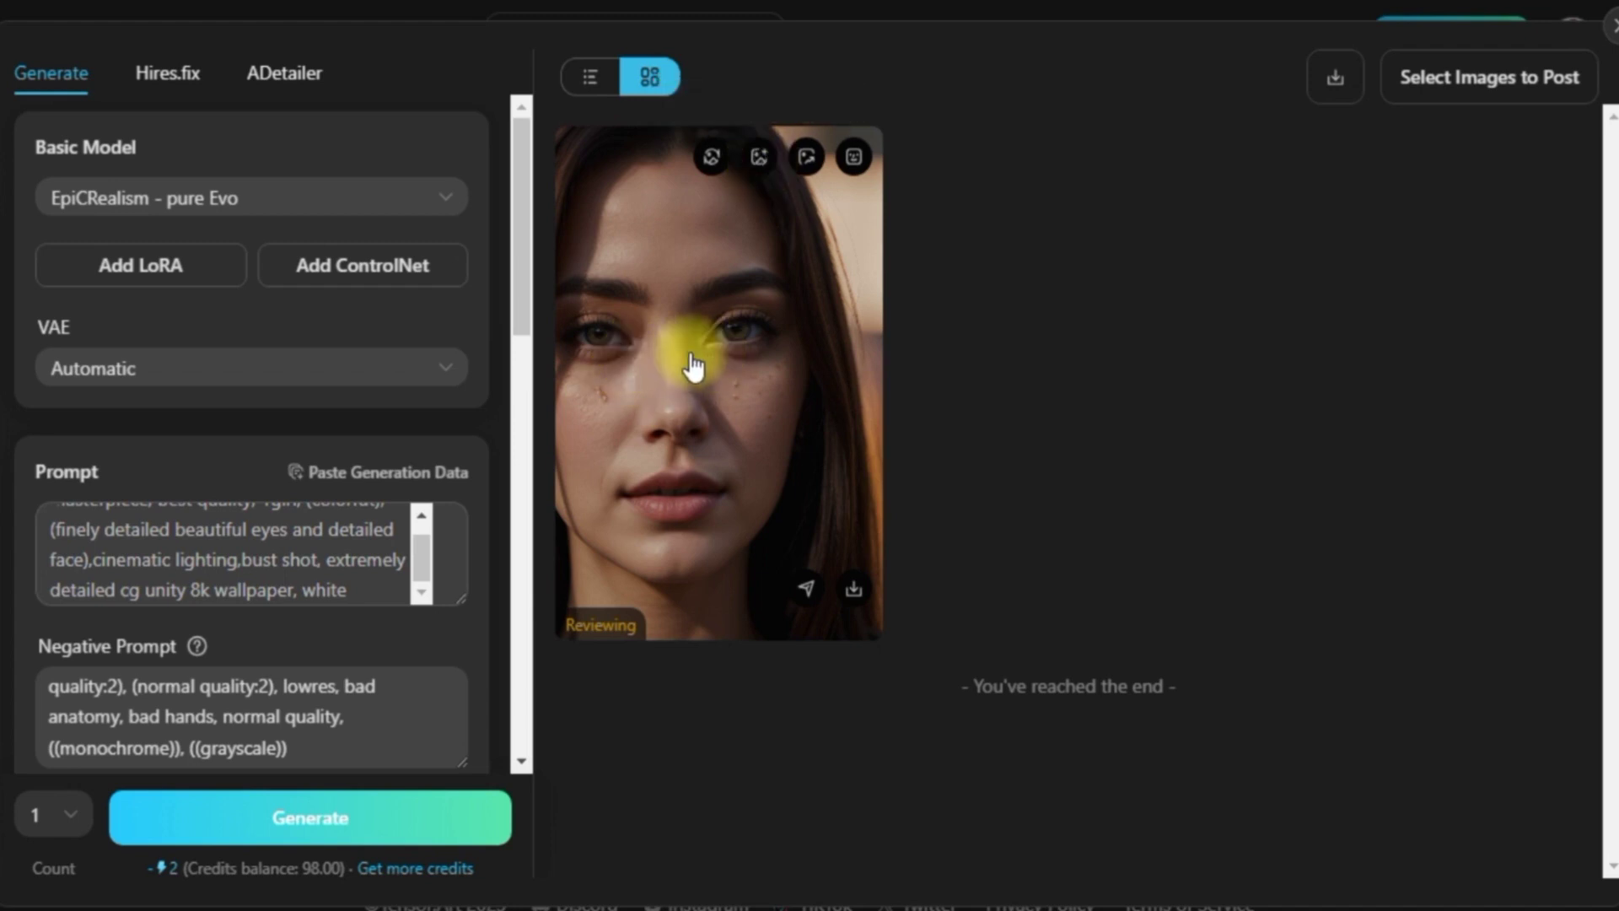
# Step: Open the HighSchoolGirl-Ver.1 LoRA from the model gallery and examine its details and sample image prompt
pyautogui.click(711, 173)
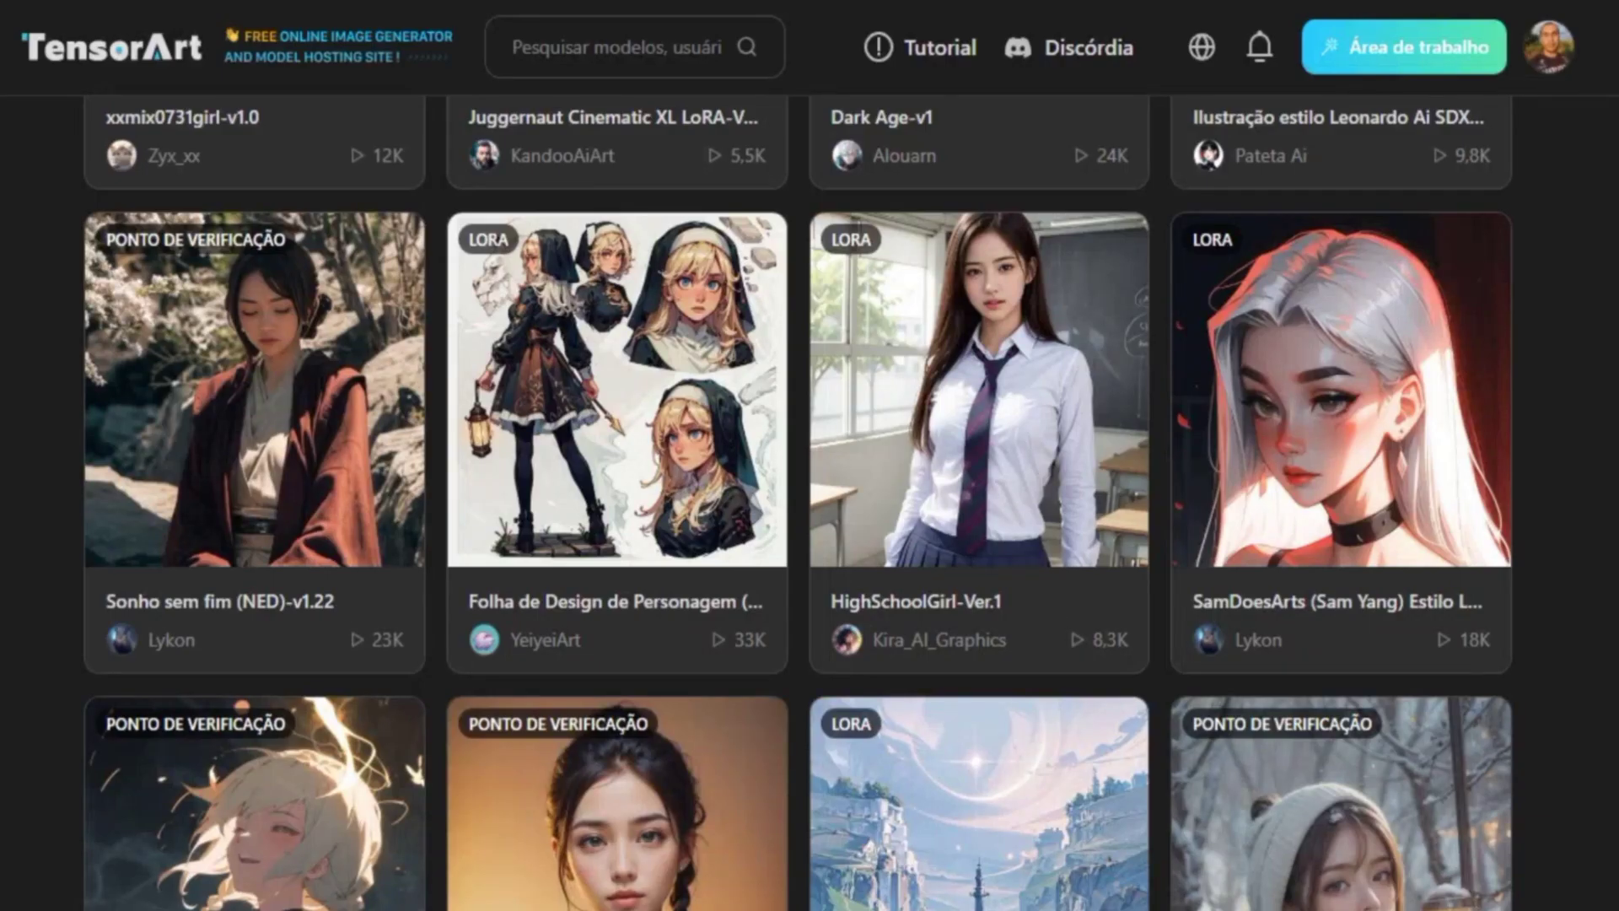
pyautogui.click(977, 399)
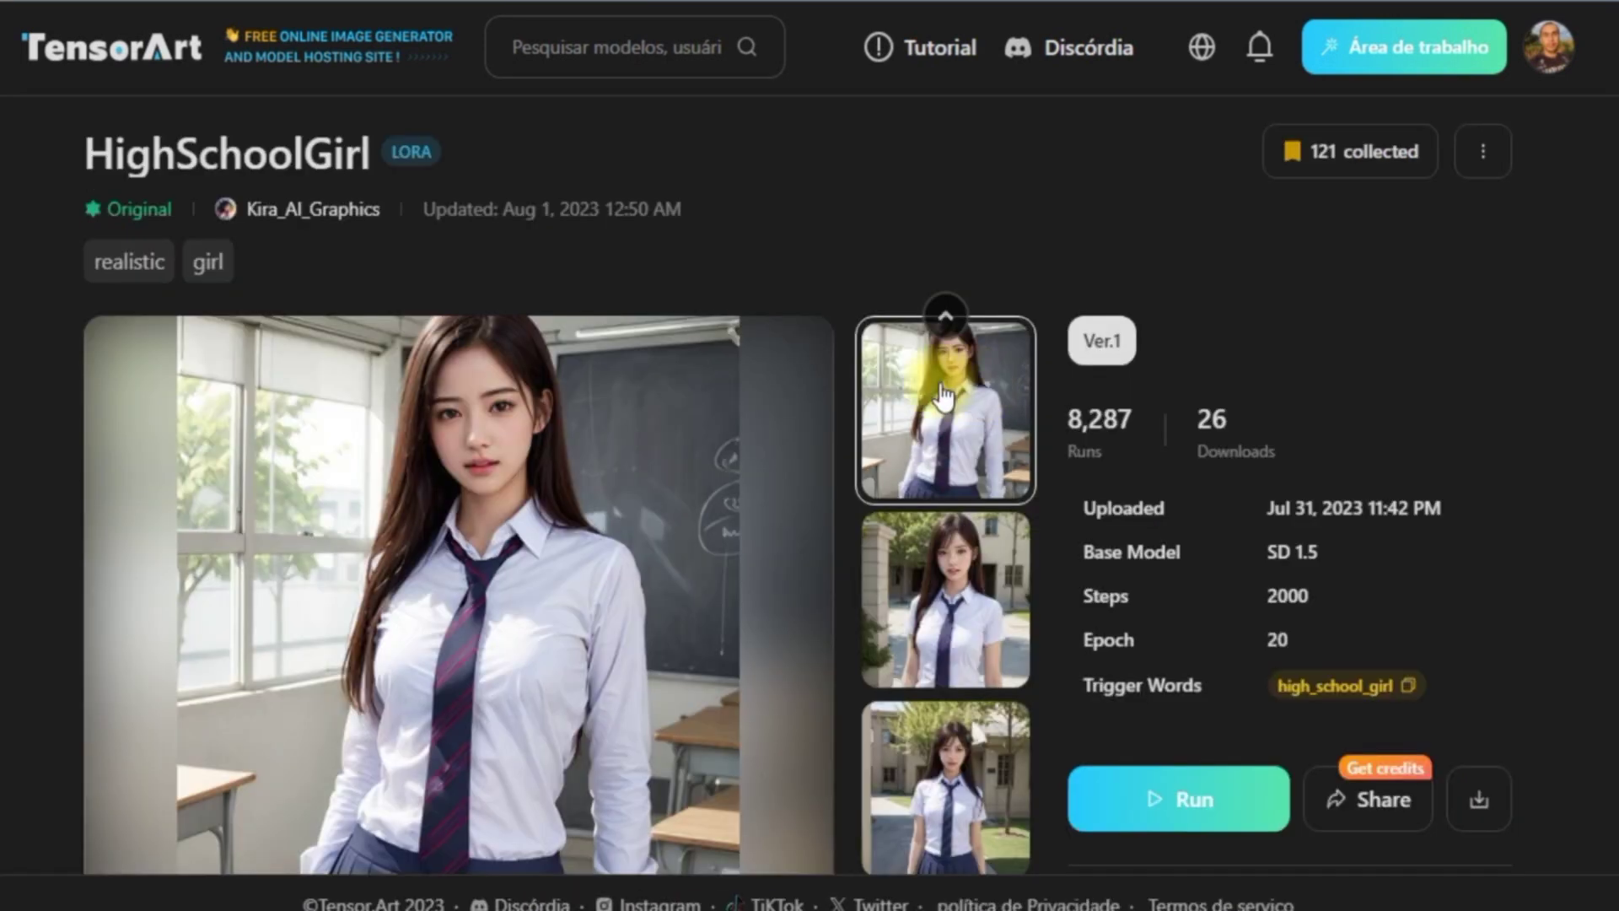
pyautogui.scroll(-3, 599, 532)
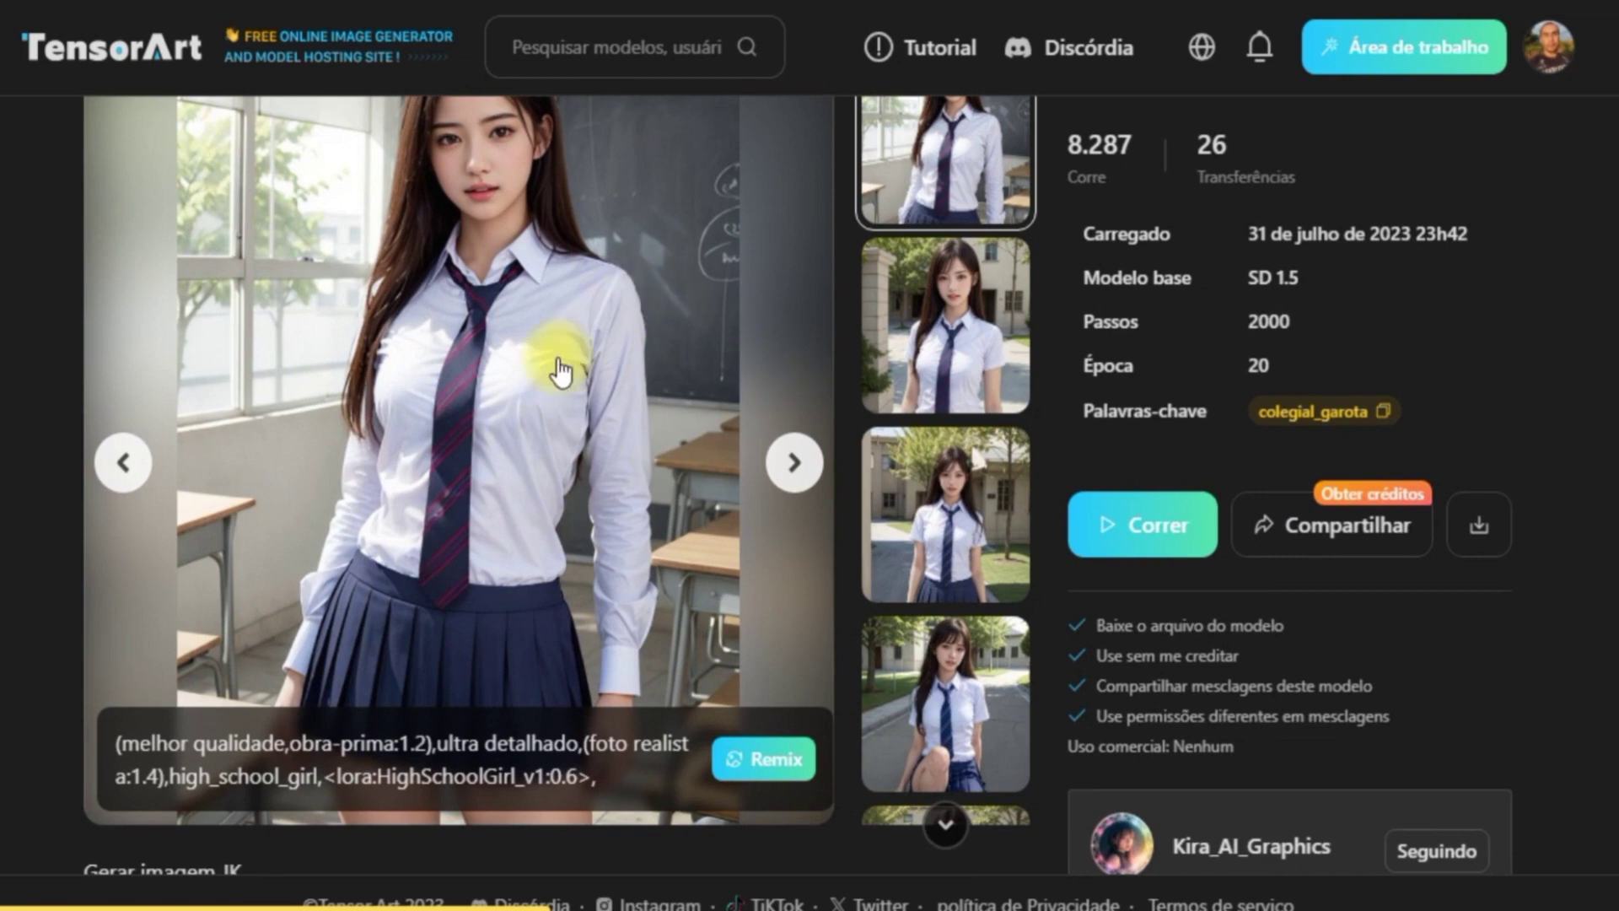
# Step: Remix the HighSchoolGirl sample image and review the base model, LoRA, prompts, and size and sampling settings carried into the generator
pyautogui.click(772, 759)
pyautogui.scroll(-4, 325, 463)
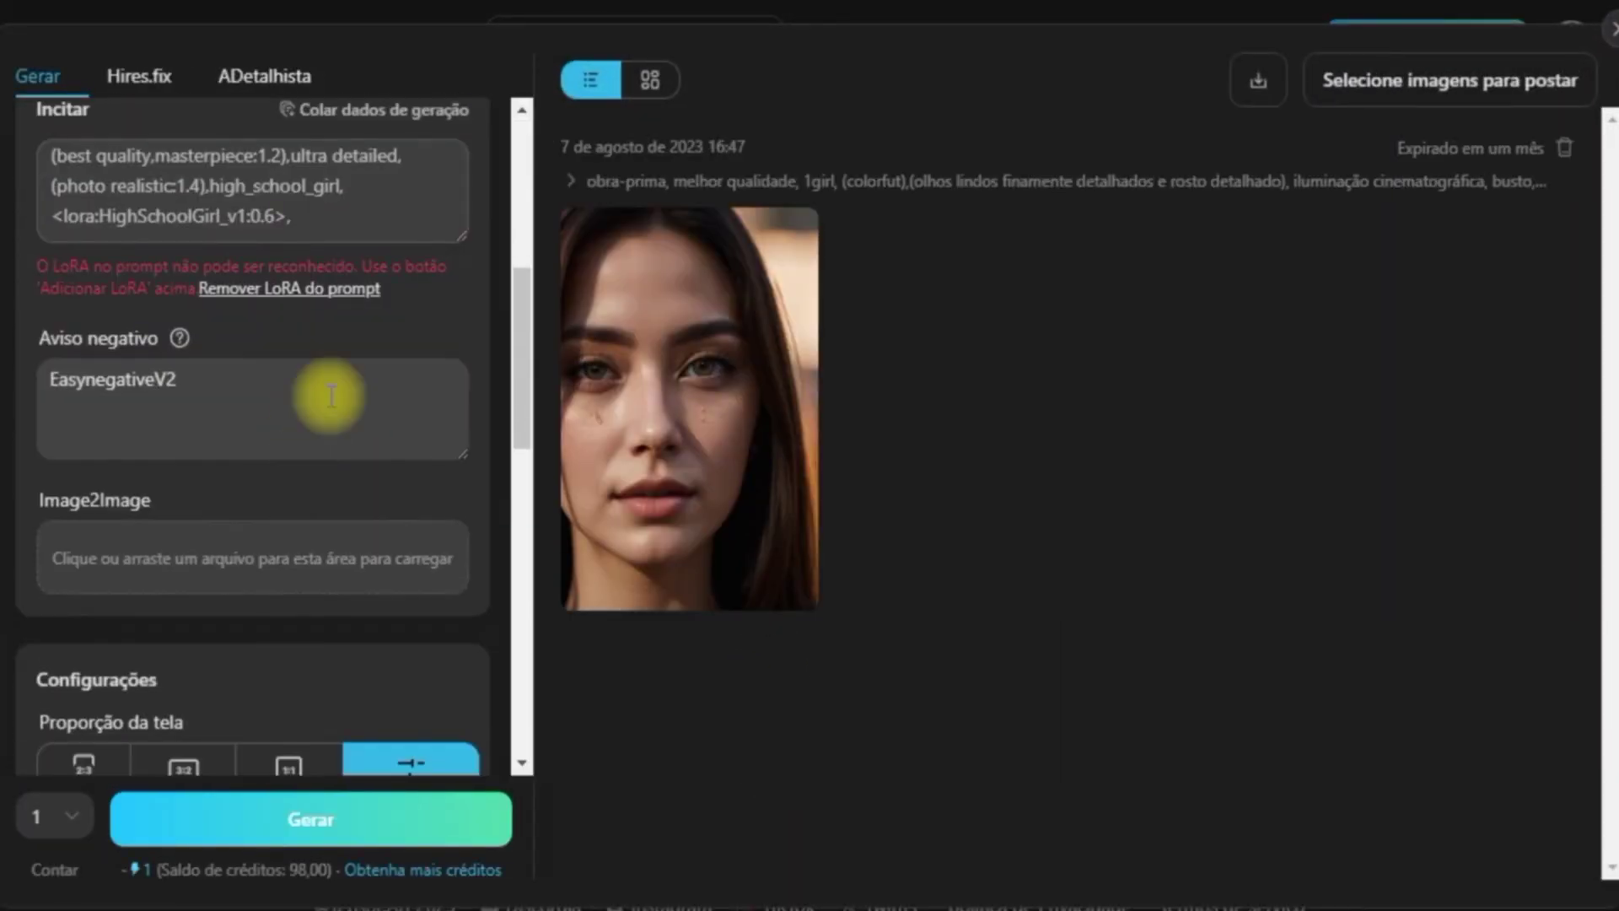
pyautogui.scroll(-3, 152, 358)
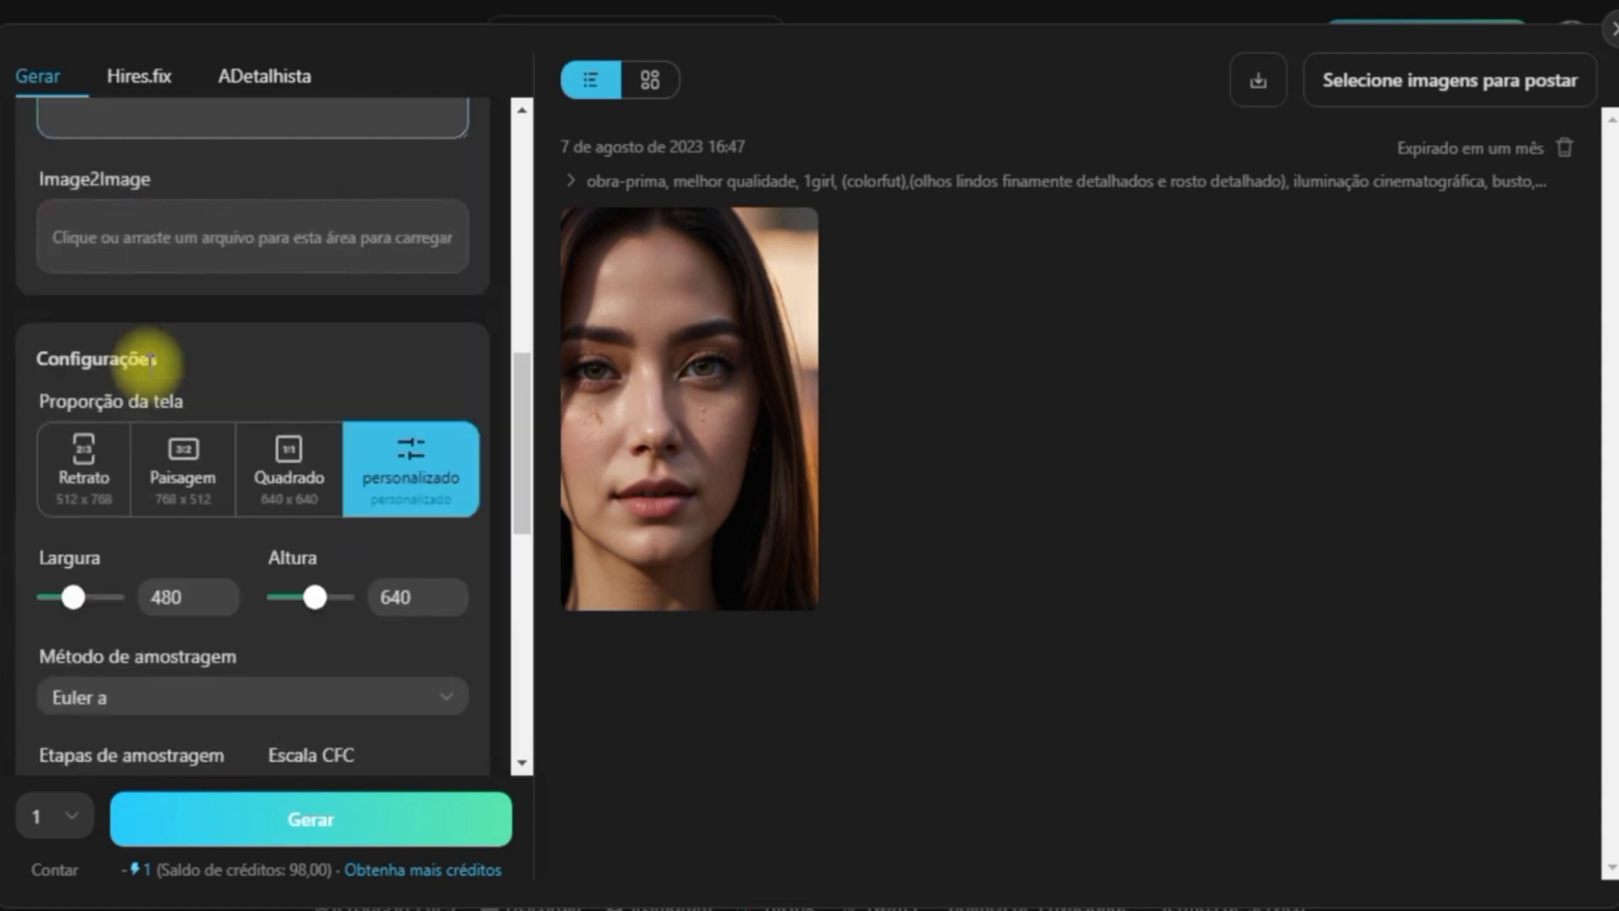
pyautogui.scroll(-2, 152, 359)
pyautogui.scroll(7, 190, 470)
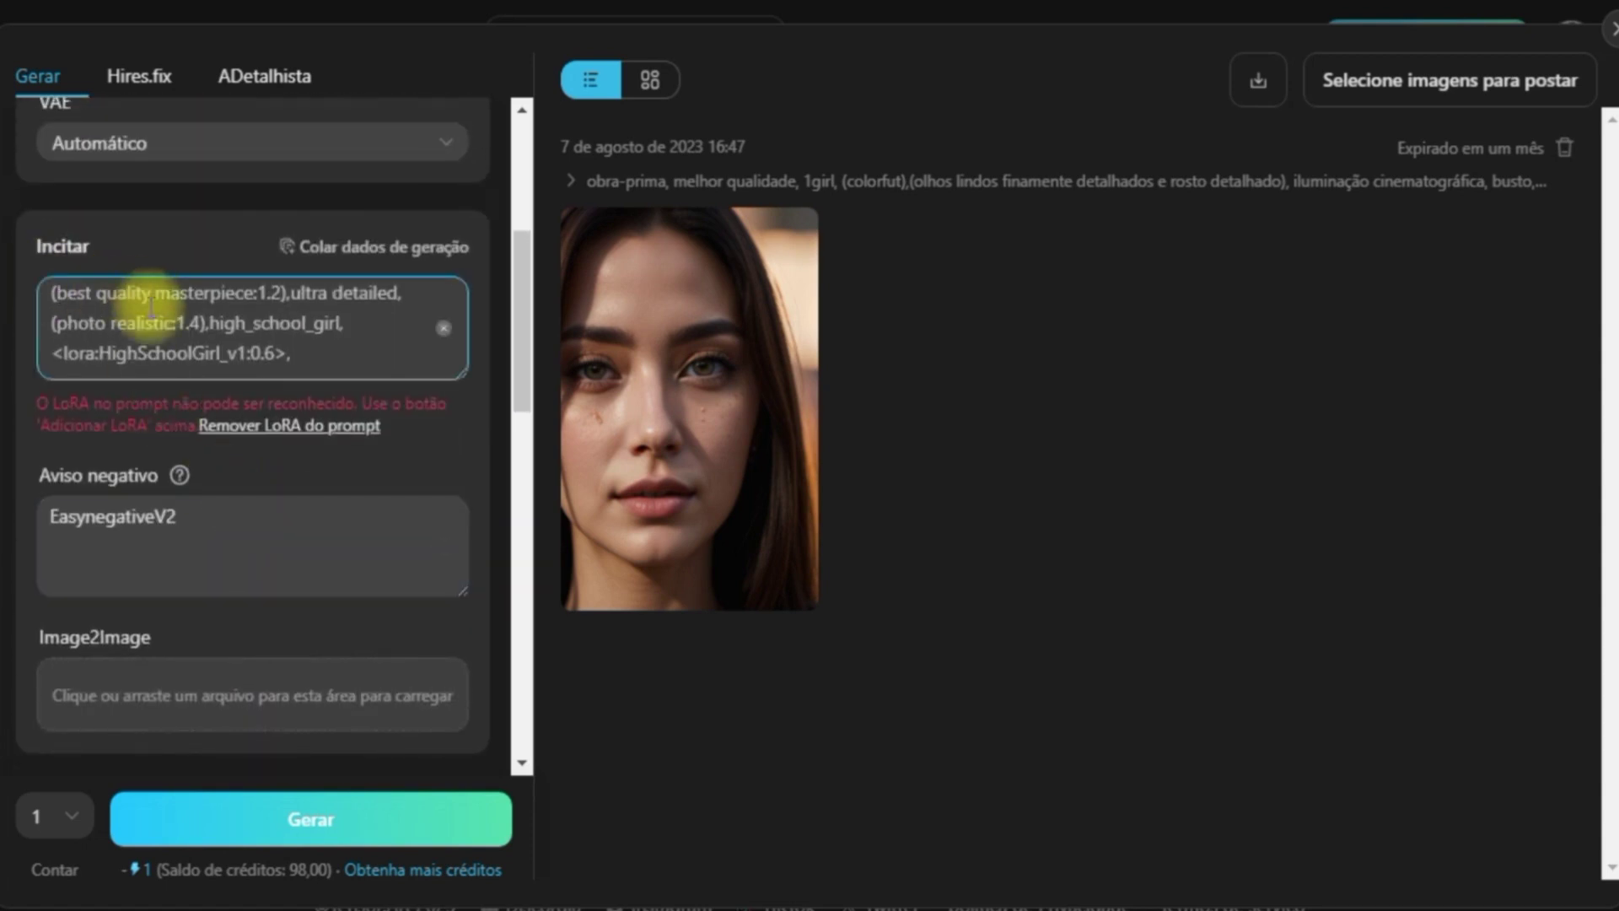
pyautogui.scroll(5, 248, 378)
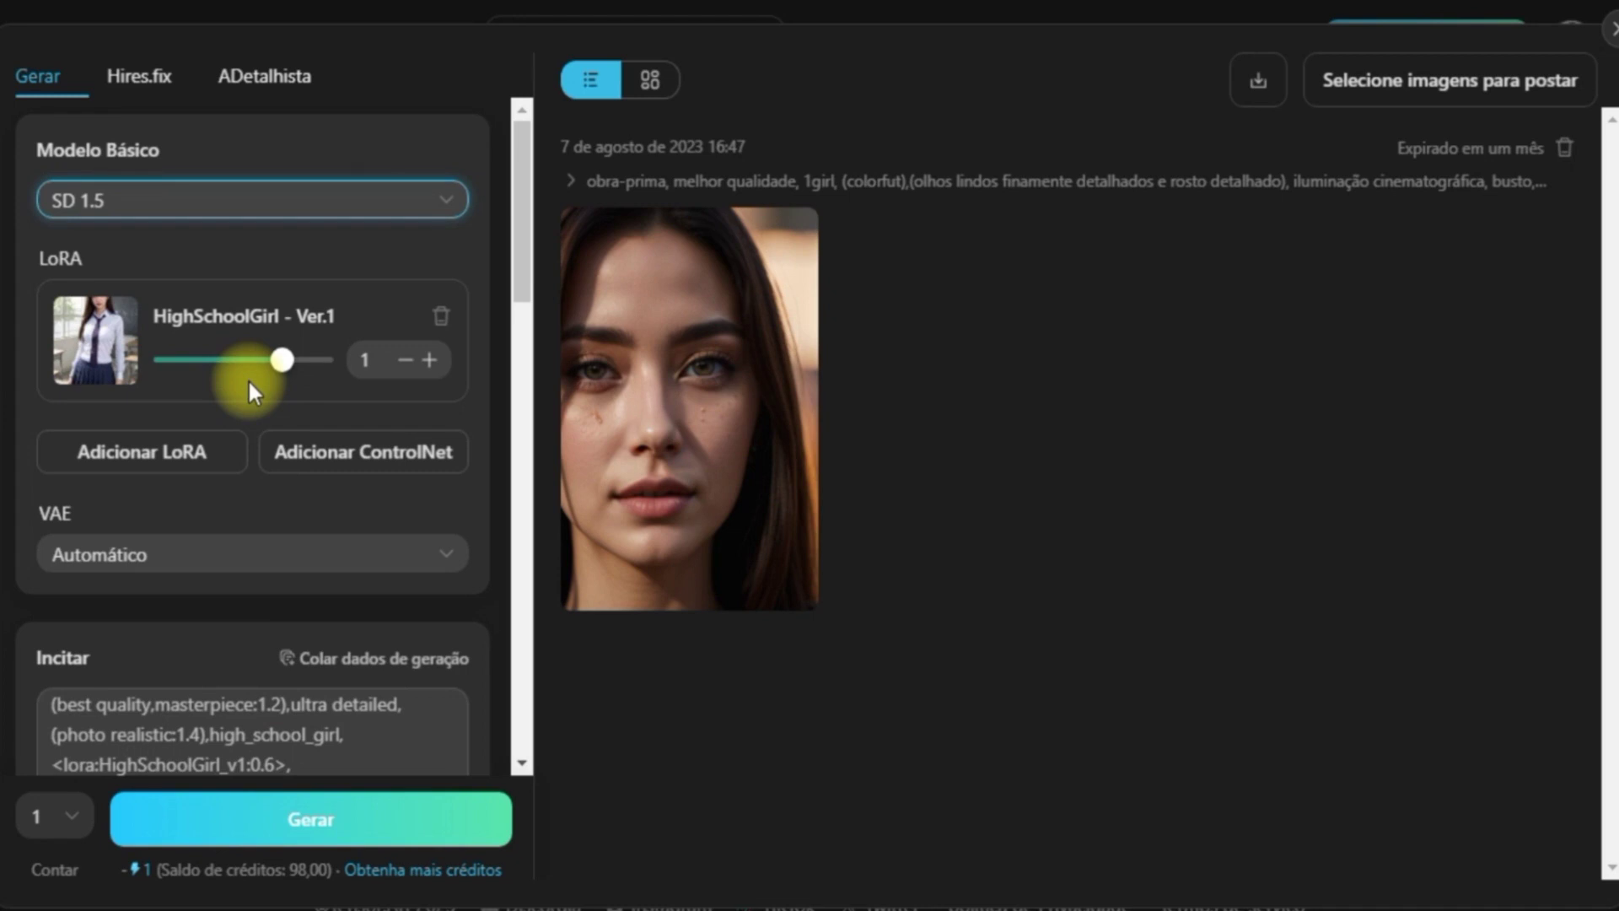
pyautogui.click(1292, 408)
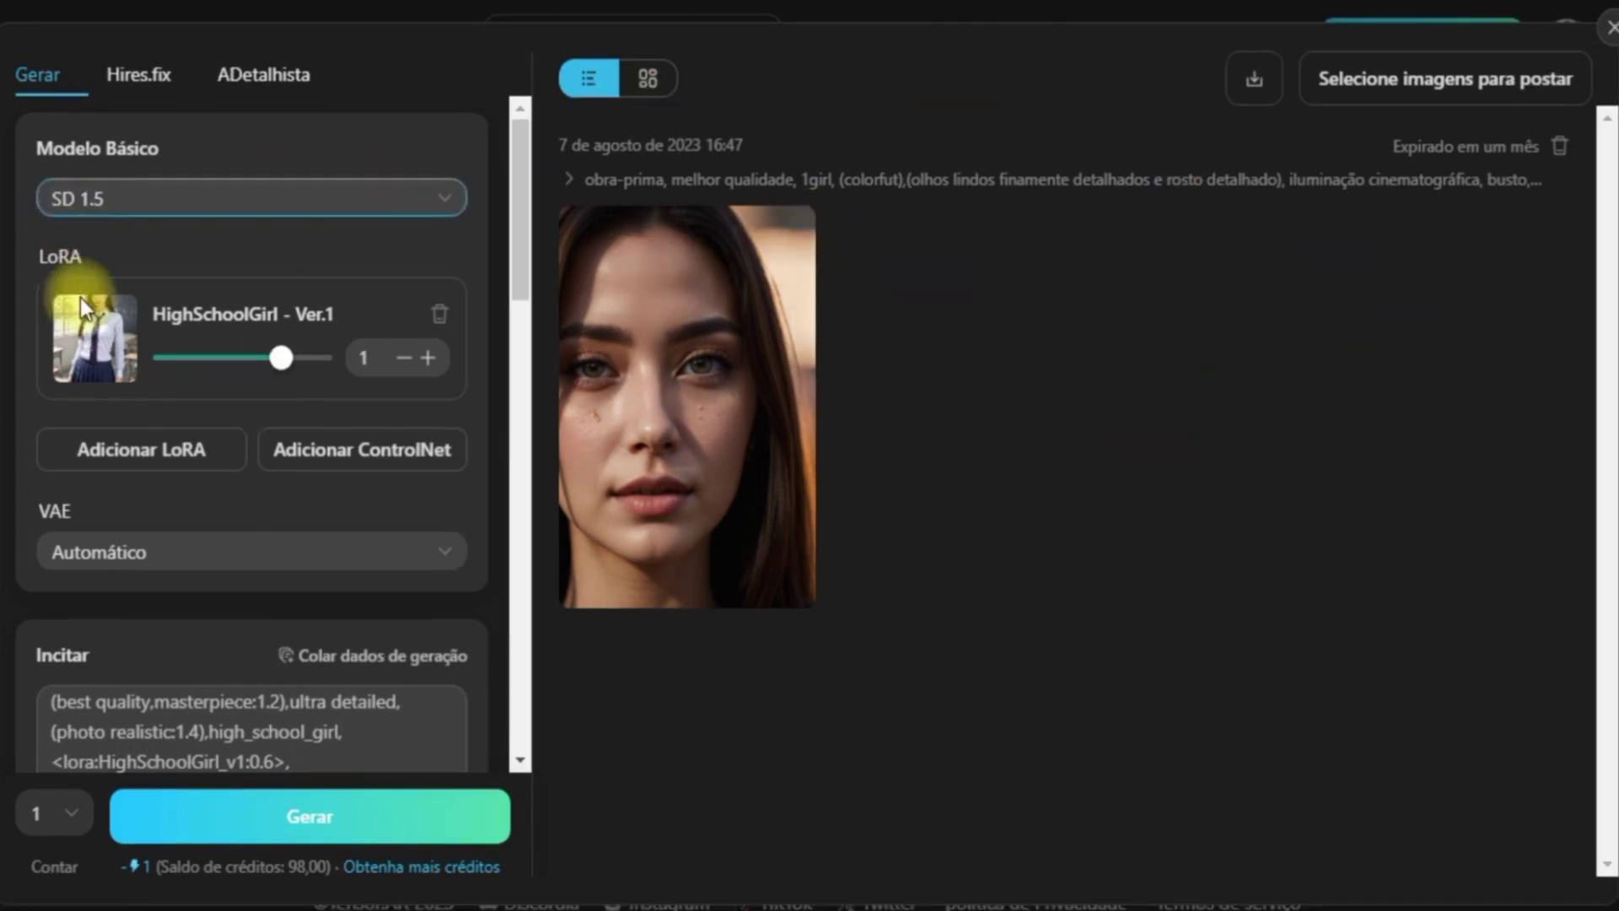
pyautogui.scroll(-3, 260, 351)
pyautogui.scroll(3, 211, 455)
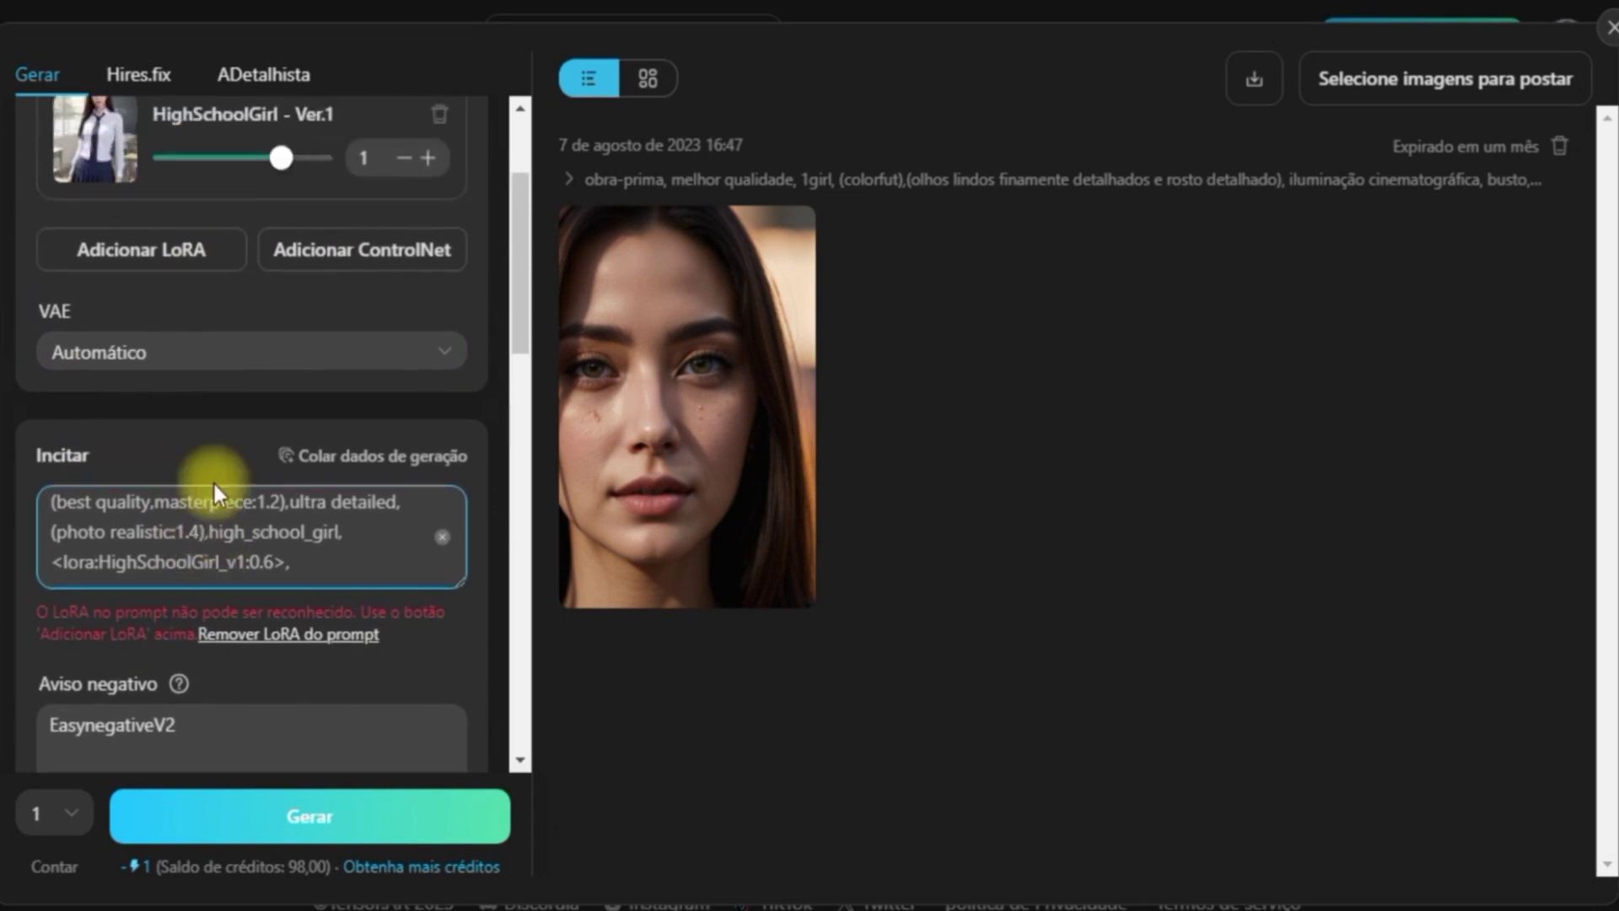
pyautogui.scroll(-3, 253, 632)
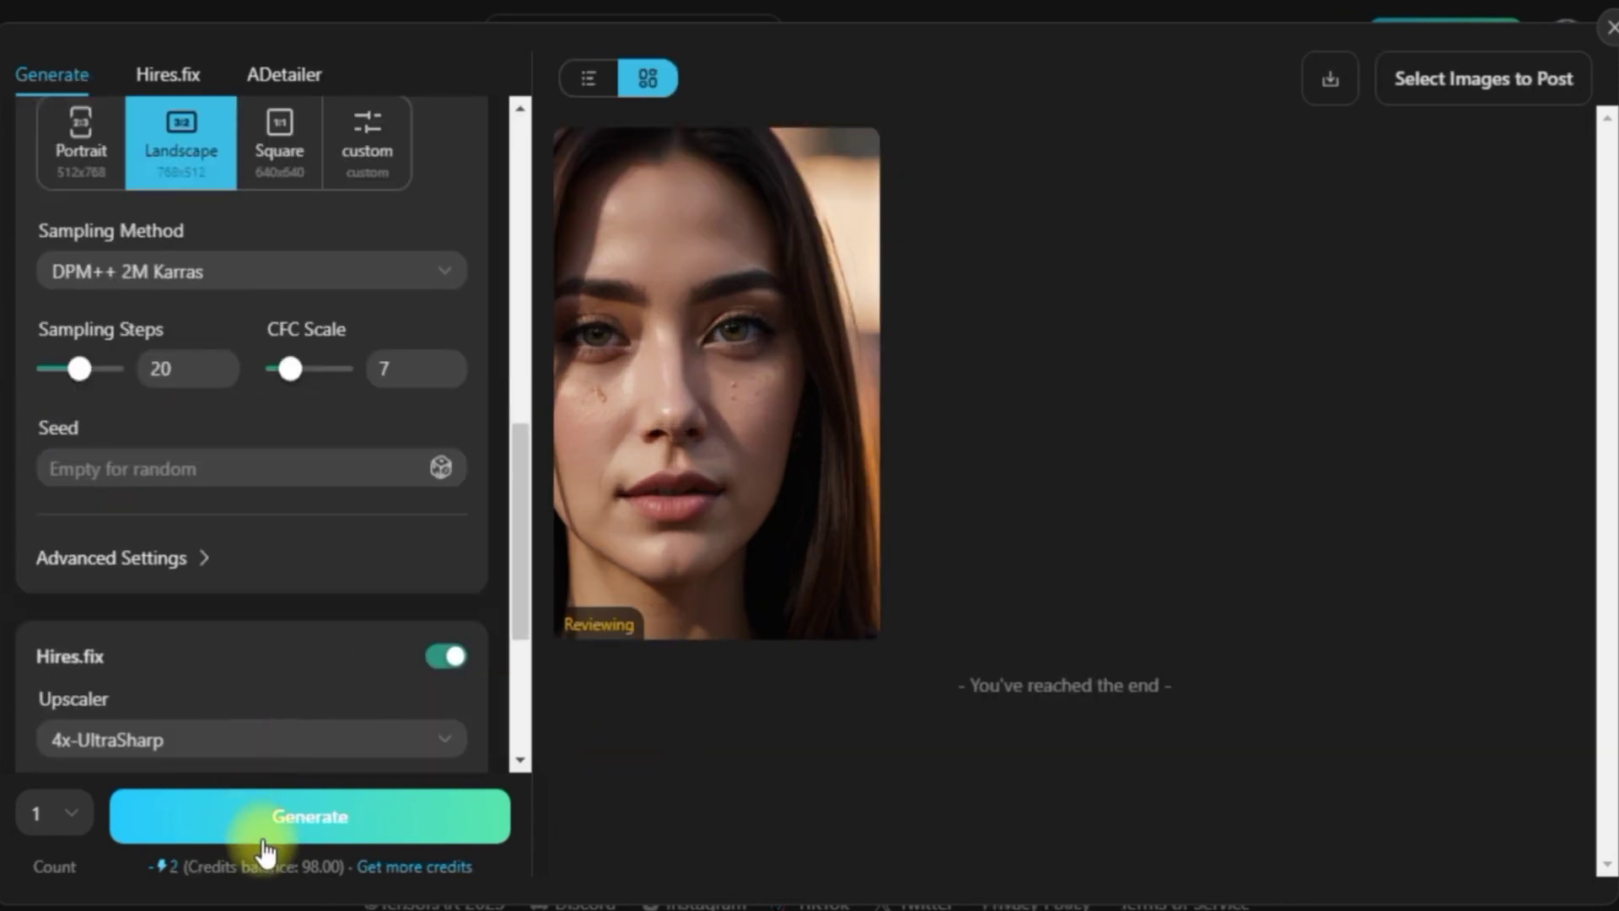